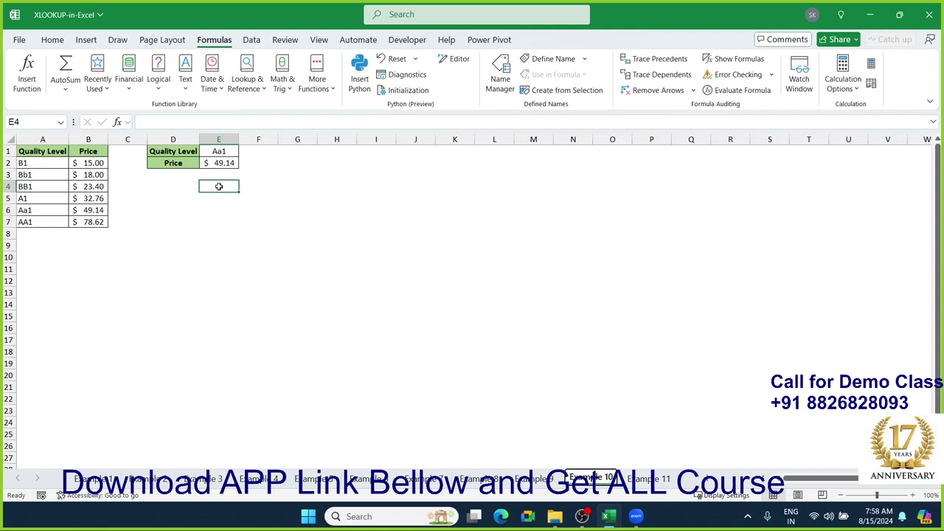
# Zoom the worksheet from 100% to about 205% so the price table is readable
pyautogui.scroll(5, 248, 218)
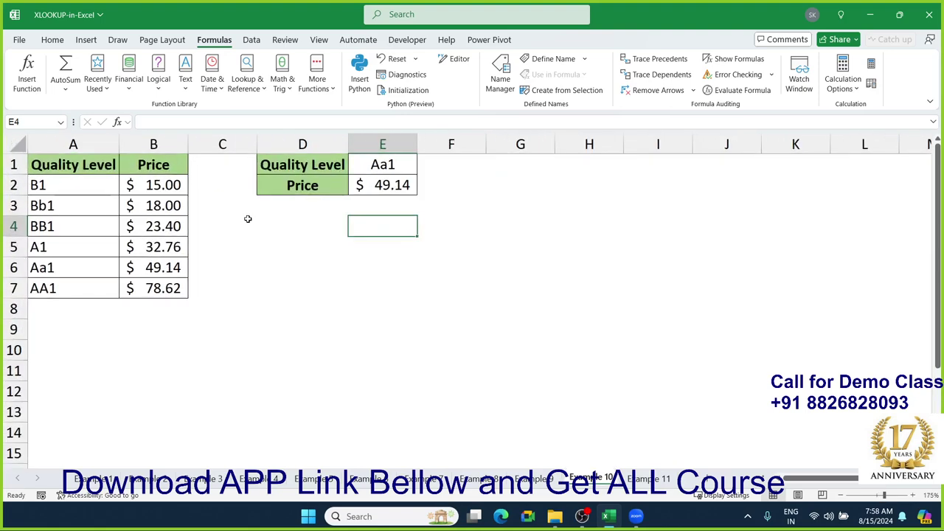
pyautogui.scroll(2, 247, 219)
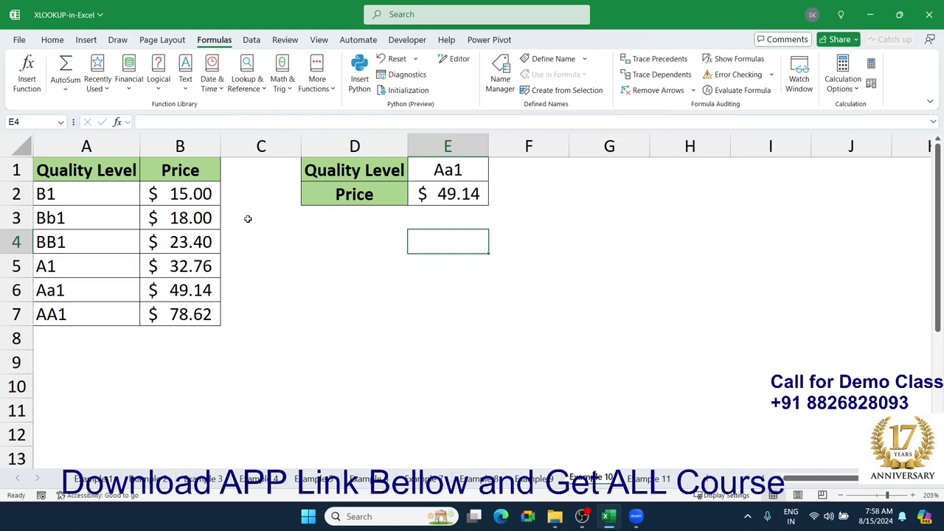
# Review the price and quality level entries, then move to the empty cell F1 beside Aa1
pyautogui.press('Left')
pyautogui.press('Left')
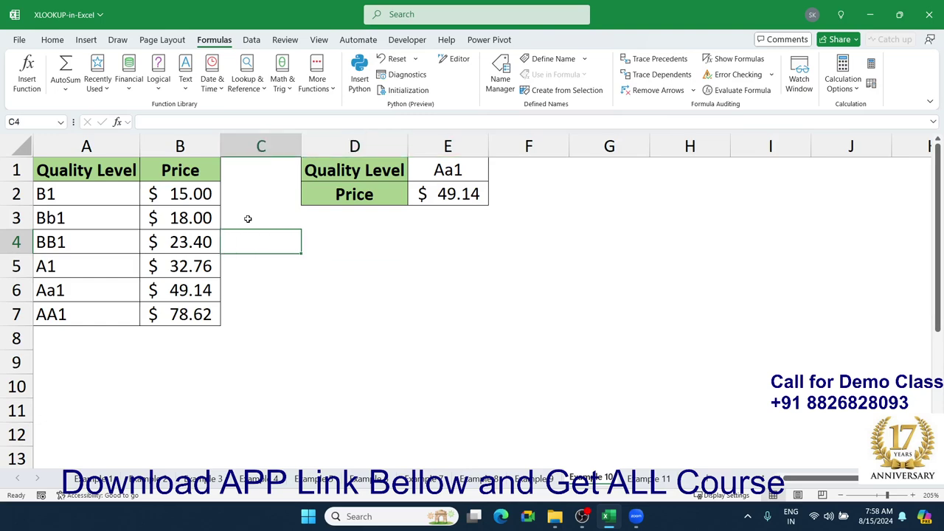
pyautogui.press('Left')
pyautogui.press('Left')
pyautogui.press('Up')
pyautogui.press('Up')
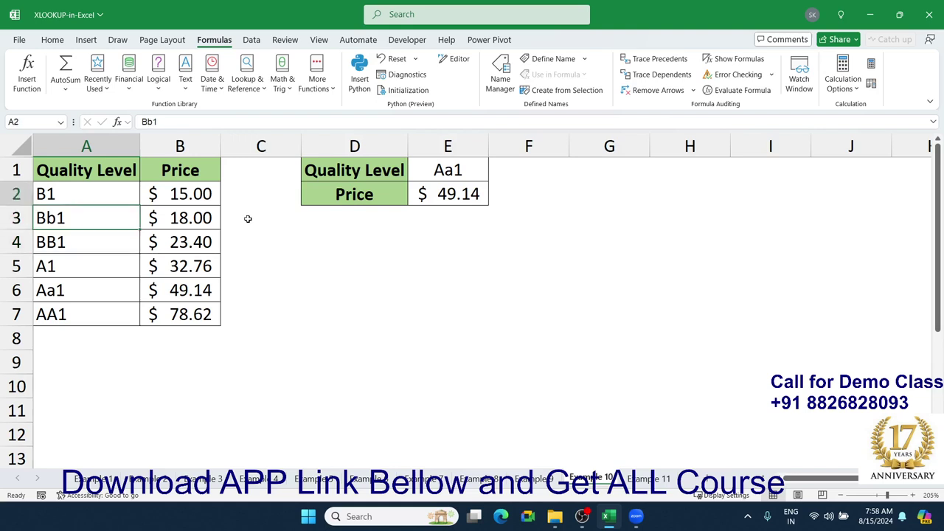
pyautogui.press('Right')
pyautogui.press('Right')
pyautogui.press('Right')
pyautogui.press('Right')
pyautogui.press('Right')
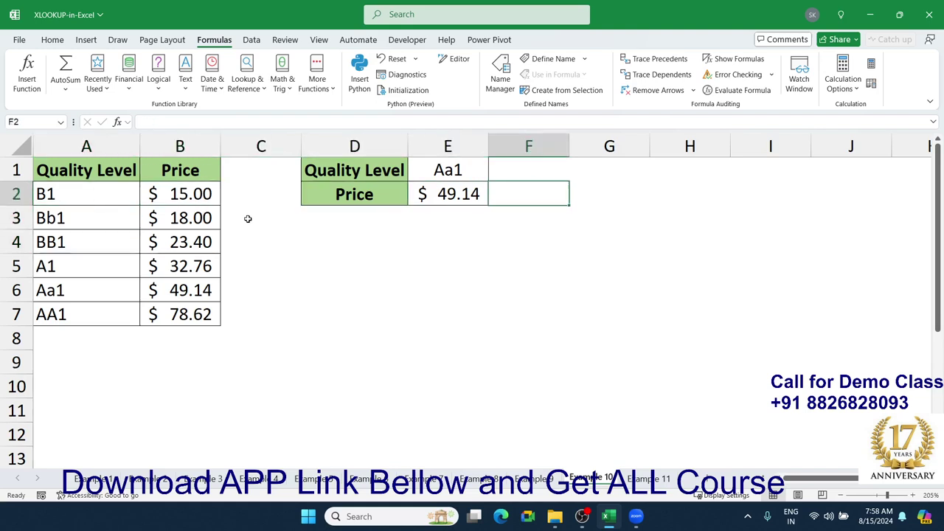
pyautogui.press('Up')
# Enter =VLOOKUP(E1,A1:B7,2,0) in F1, returning 49.14 for Aa1
pyautogui.write('=vl')
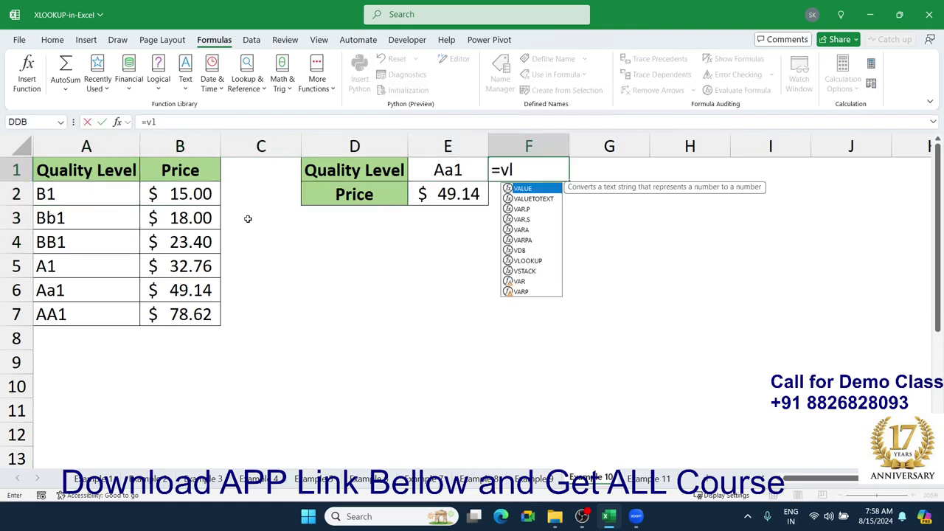
pyautogui.write('o')
pyautogui.press('Tab')
pyautogui.press('Left')
pyautogui.write(',')
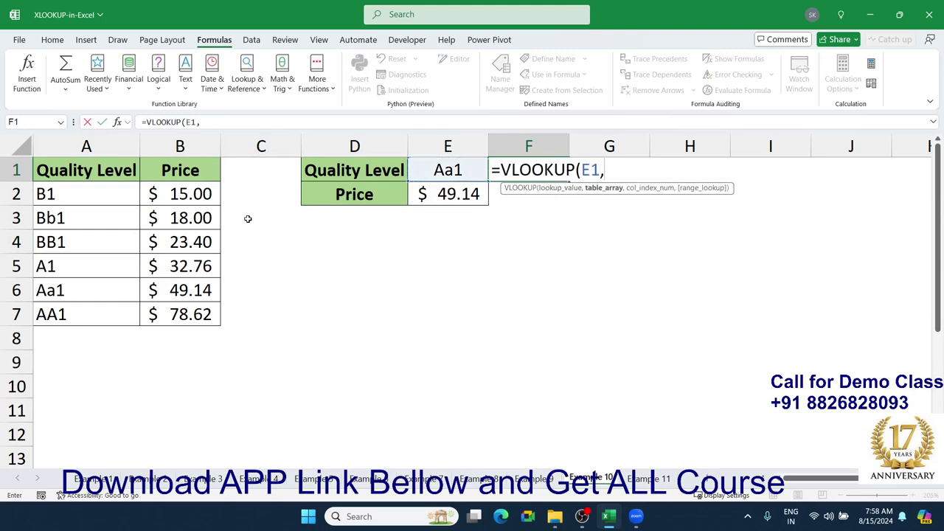
pyautogui.press('Left')
pyautogui.press('Left')
pyautogui.press('Left')
pyautogui.press('Left')
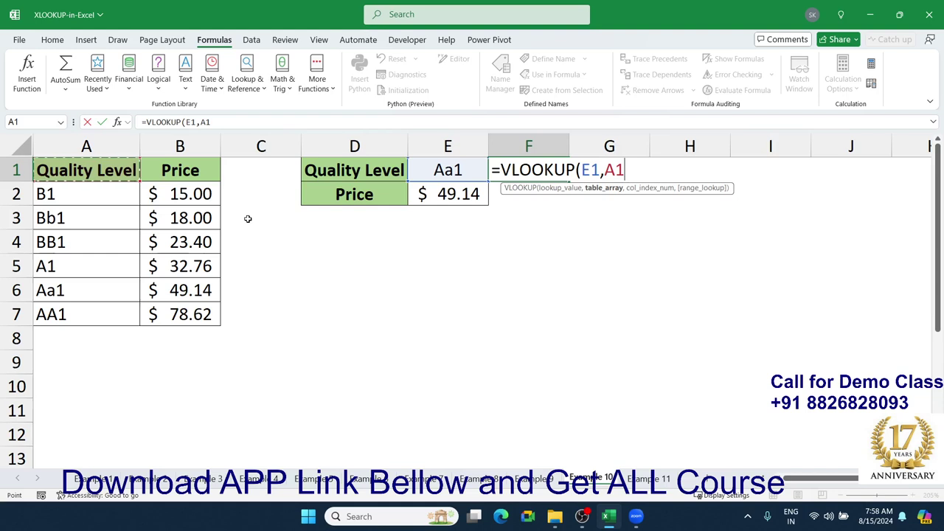
pyautogui.hotkey('shift', 'Right')
pyautogui.hotkey('ctrl', 'shift', 'Down')
pyautogui.write(',2,')
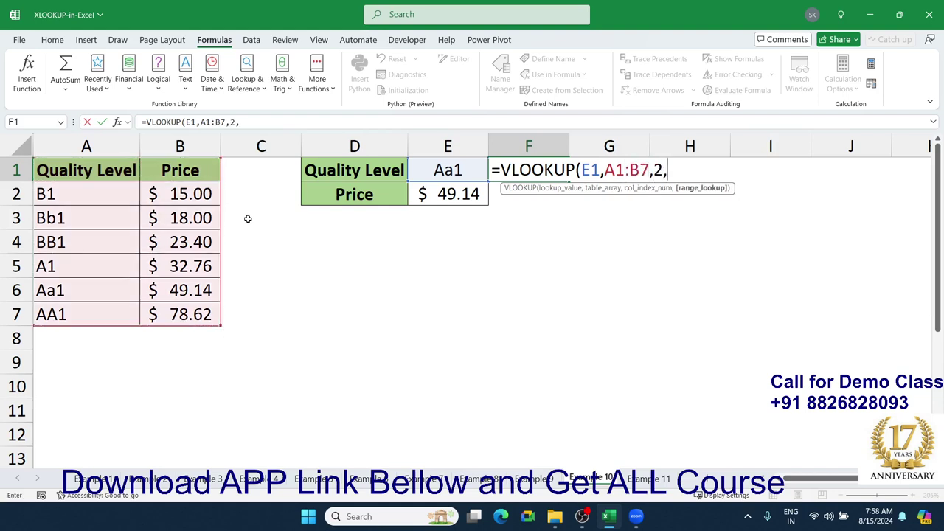
pyautogui.write('0')
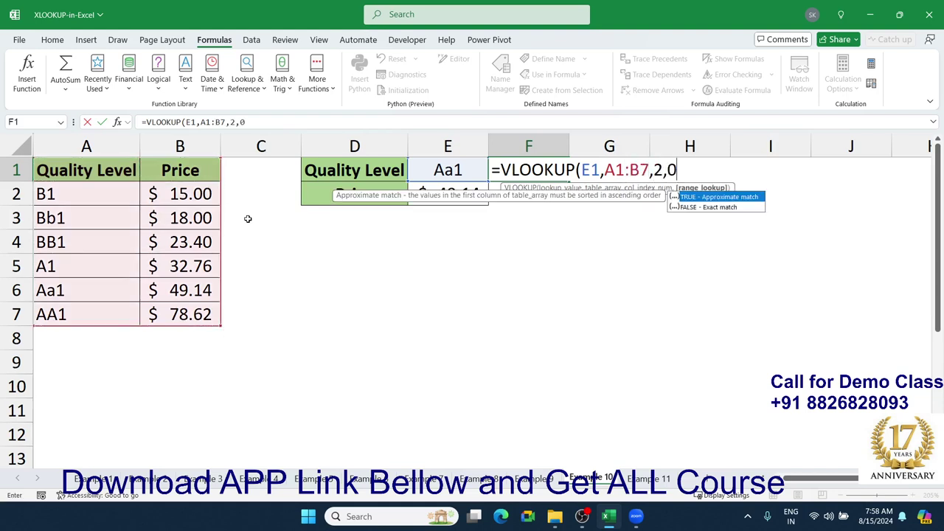
pyautogui.hotkey('ctrl', 'Return')
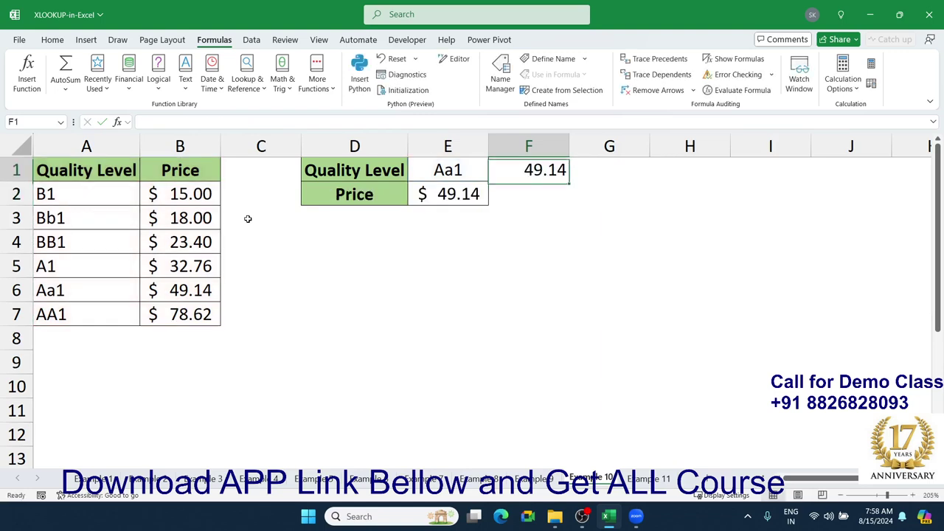
# Check the AA1 entry in the table and enter AA1 as the quality level in E1
pyautogui.press('Left')
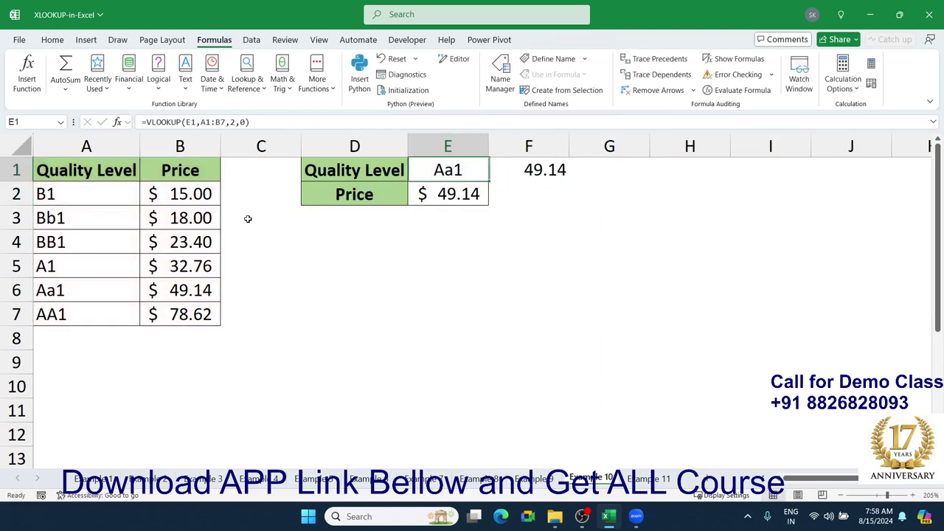
pyautogui.press('Left')
pyautogui.press('Left')
pyautogui.press('Right')
pyautogui.press('Right')
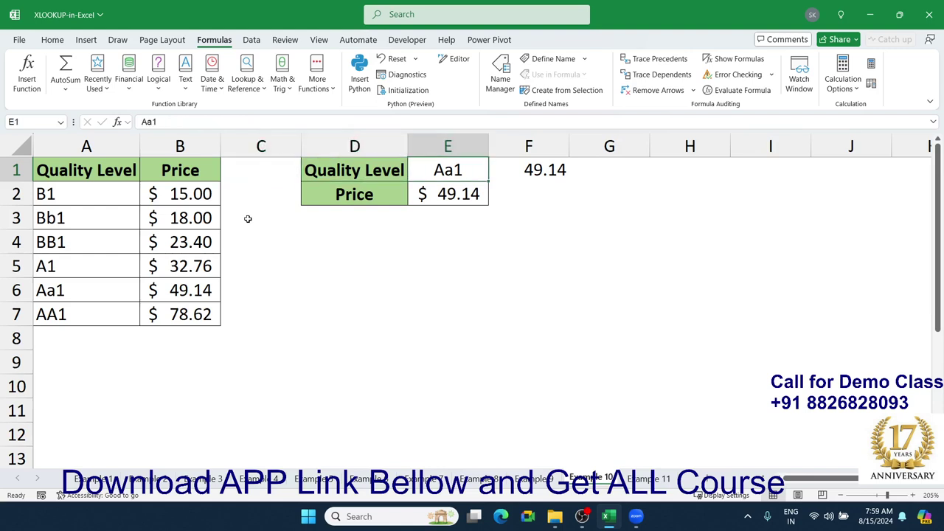
pyautogui.press('Left')
pyautogui.press('Left')
pyautogui.press('Left')
pyautogui.press('Left')
pyautogui.press('Down')
pyautogui.press('Down')
pyautogui.press('Down')
pyautogui.press('Down')
pyautogui.press('Down')
pyautogui.press('Down')
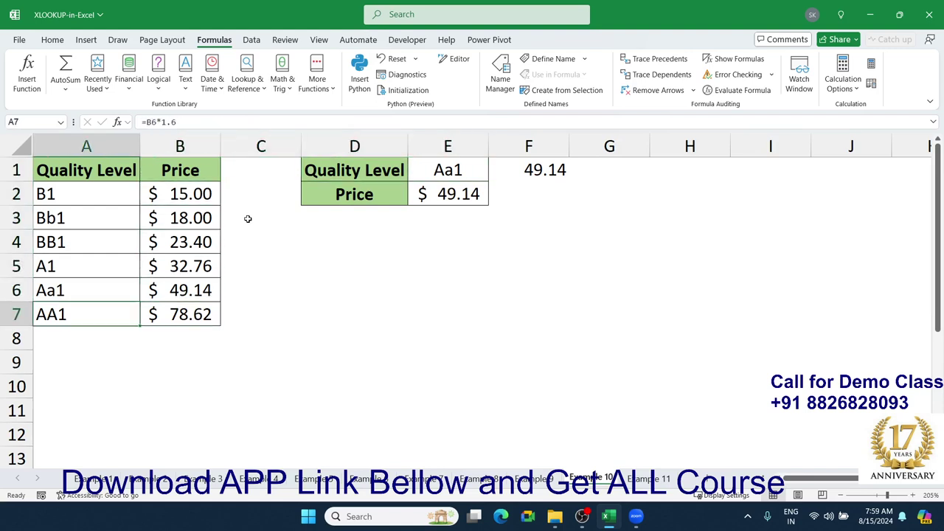
pyautogui.press('Right')
pyautogui.press('Right')
pyautogui.press('Right')
pyautogui.press('Up')
pyautogui.press('Up')
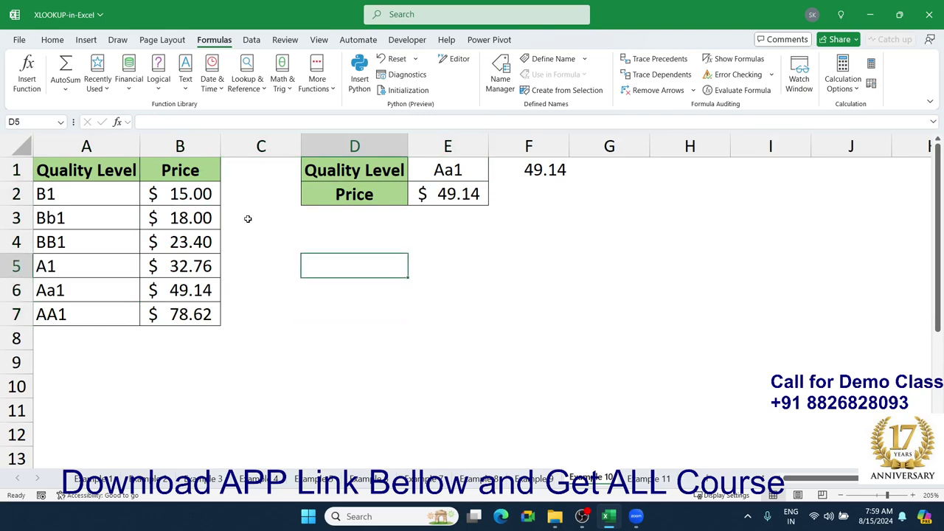
pyautogui.press('Up')
pyautogui.press('Up')
pyautogui.press('Up')
pyautogui.press('Up')
pyautogui.press('Right')
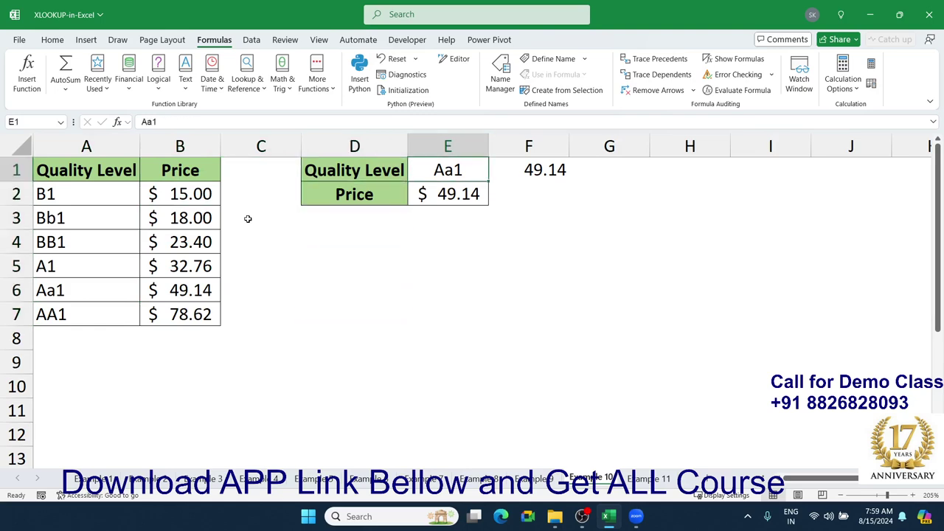
pyautogui.write('AA1')
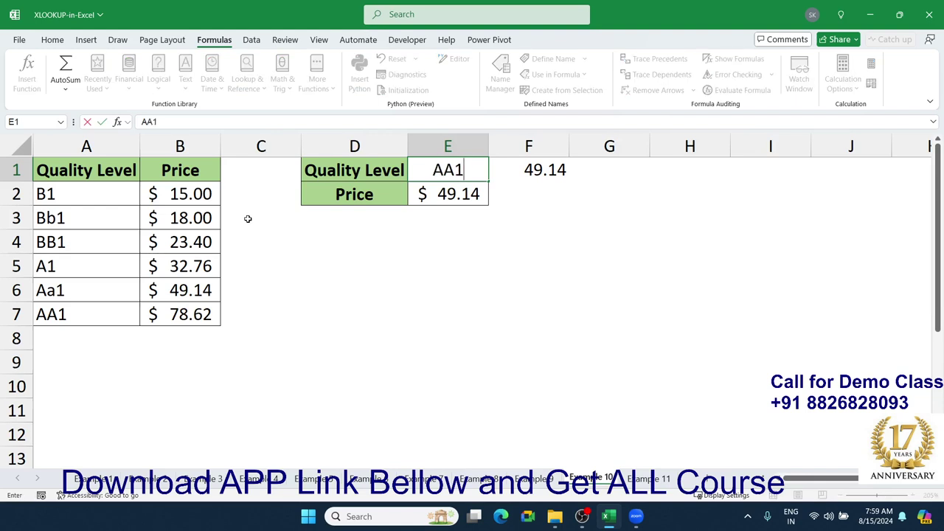
pyautogui.press('Return')
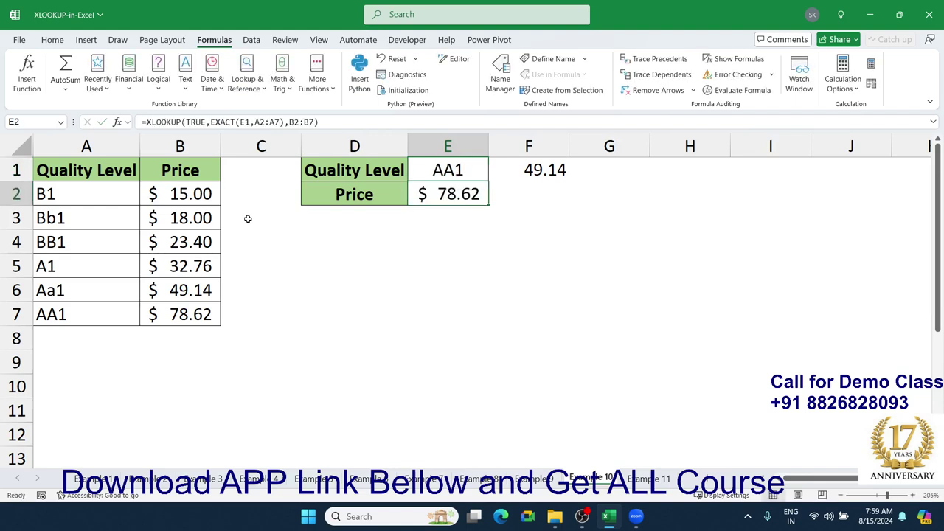
# Compare F1's unchanged 49.14 result against the AA1 quality level in E1
pyautogui.press('Up')
pyautogui.press('Right')
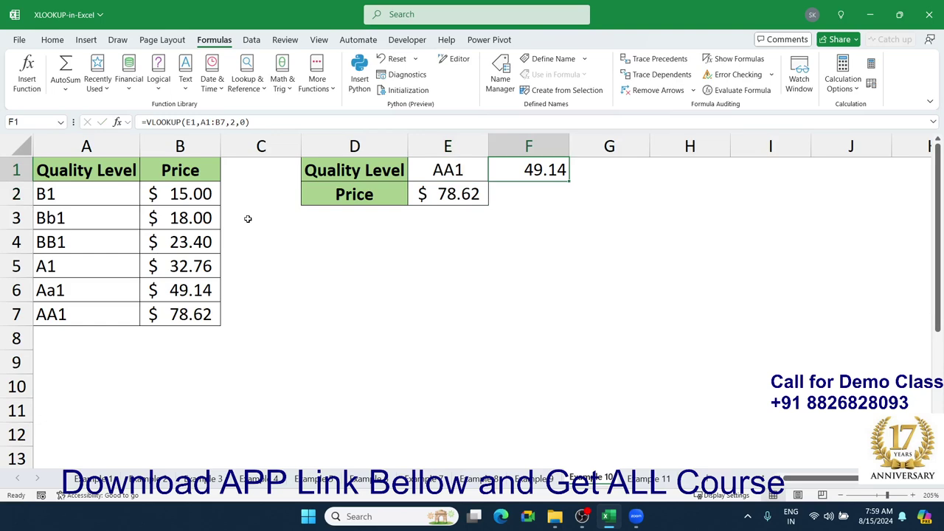
pyautogui.press('Left')
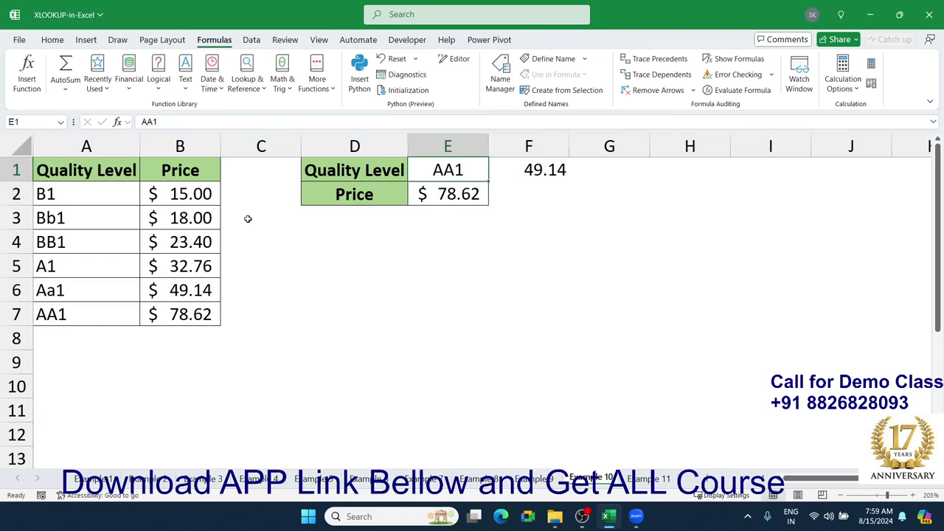
pyautogui.press('Right')
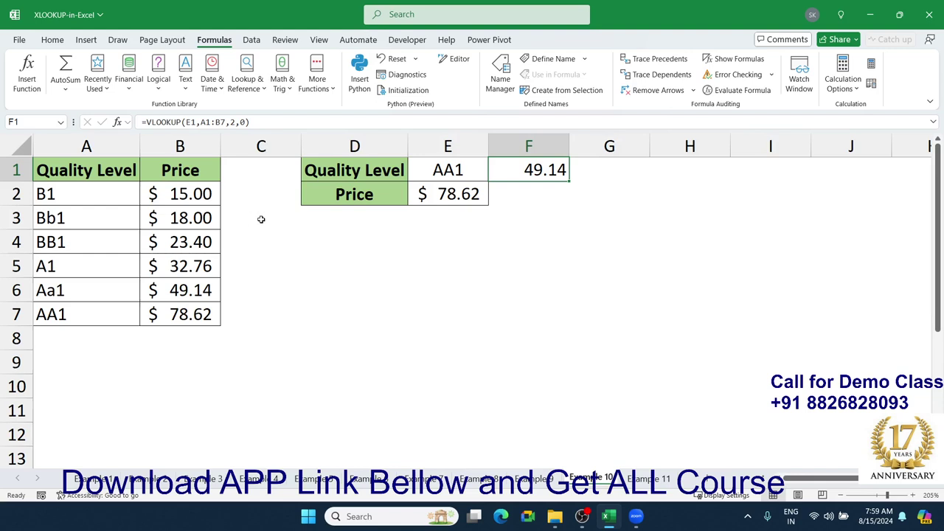
pyautogui.doubleClick(517, 174)
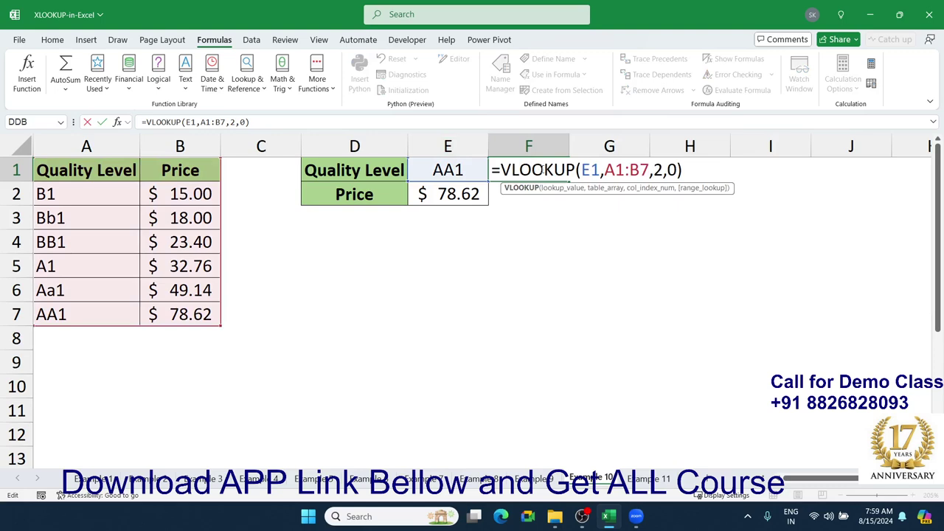
pyautogui.click(603, 170)
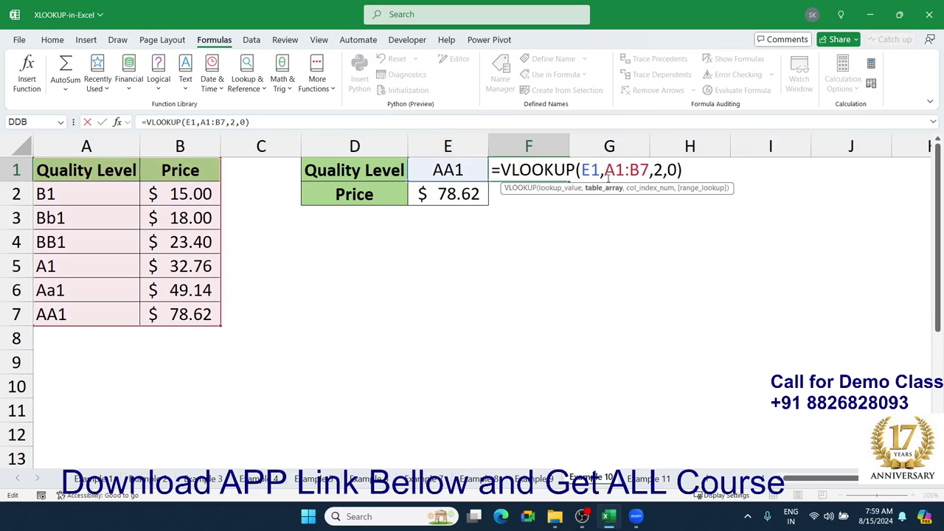
pyautogui.write('ex')
pyautogui.press('Tab')
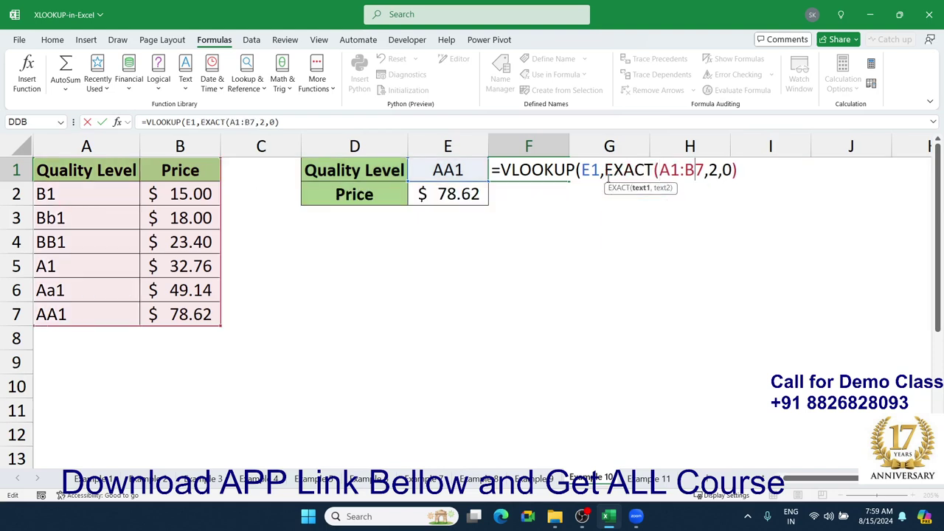
pyautogui.write(')')
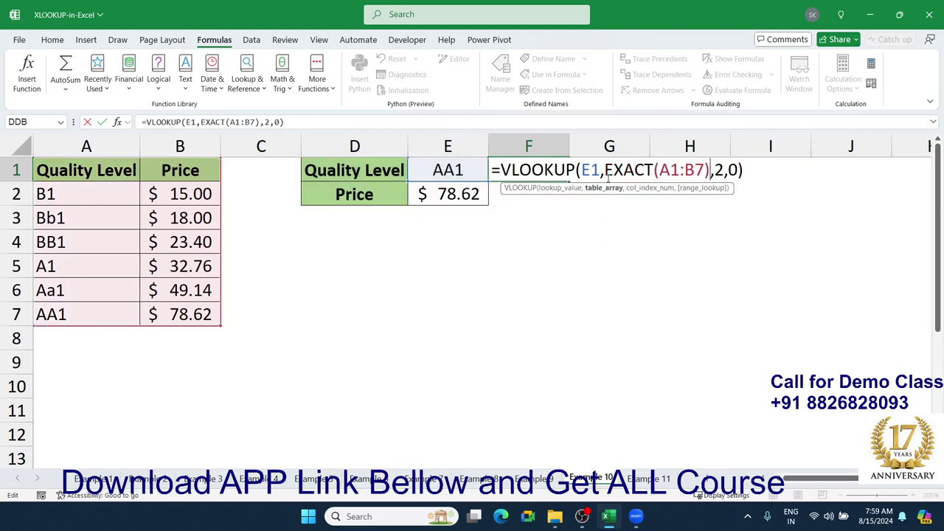
pyautogui.press('Return')
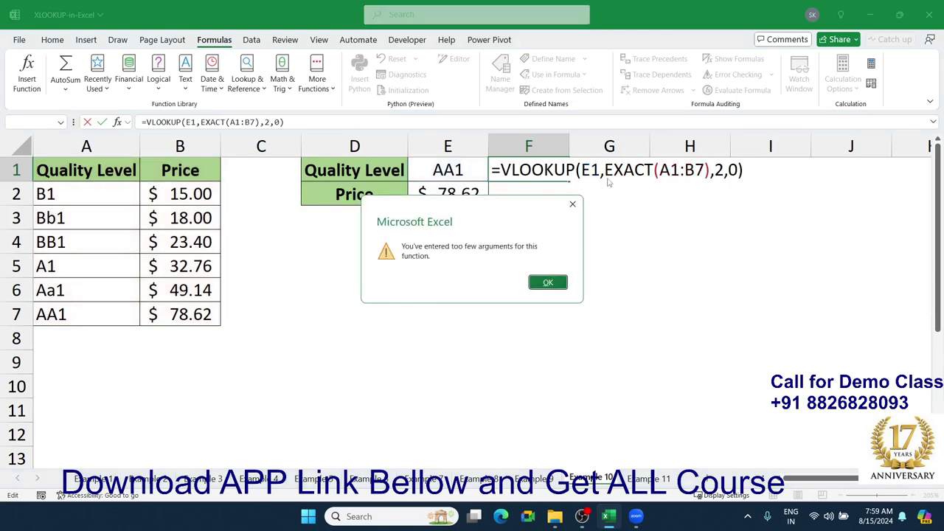
pyautogui.press('Return')
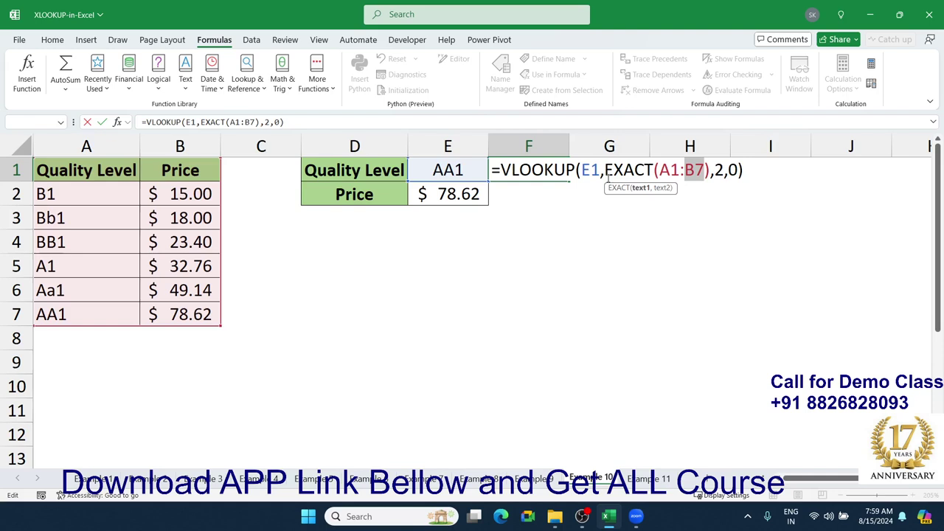
pyautogui.press('Right')
pyautogui.write(',')
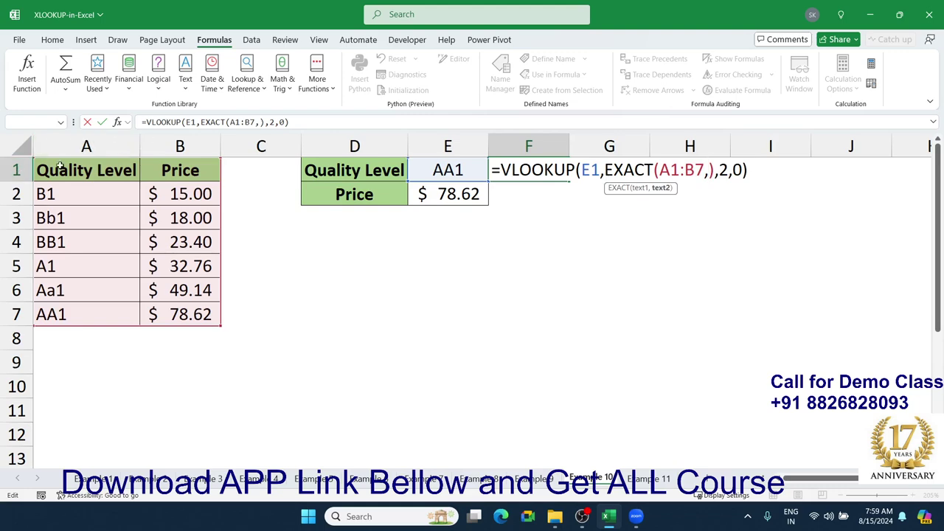
pyautogui.click(428, 161)
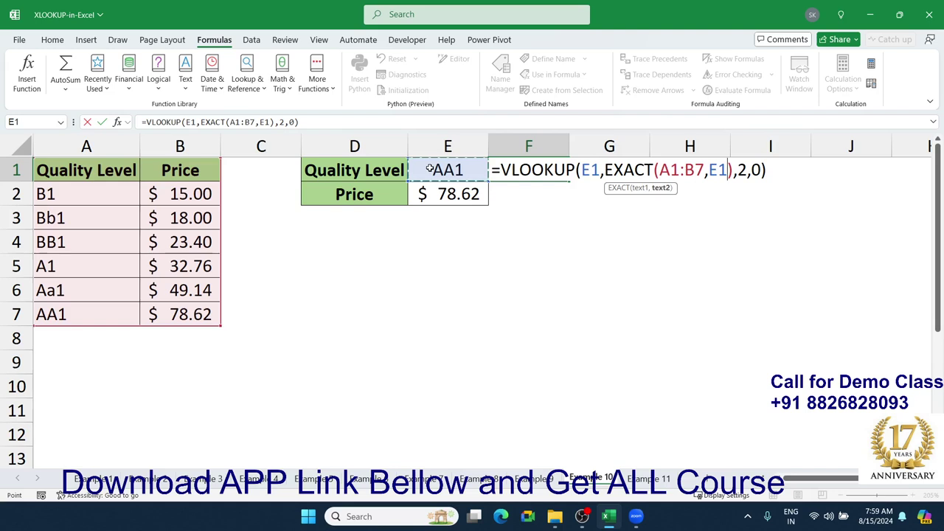
pyautogui.press('Return')
pyautogui.press('Up')
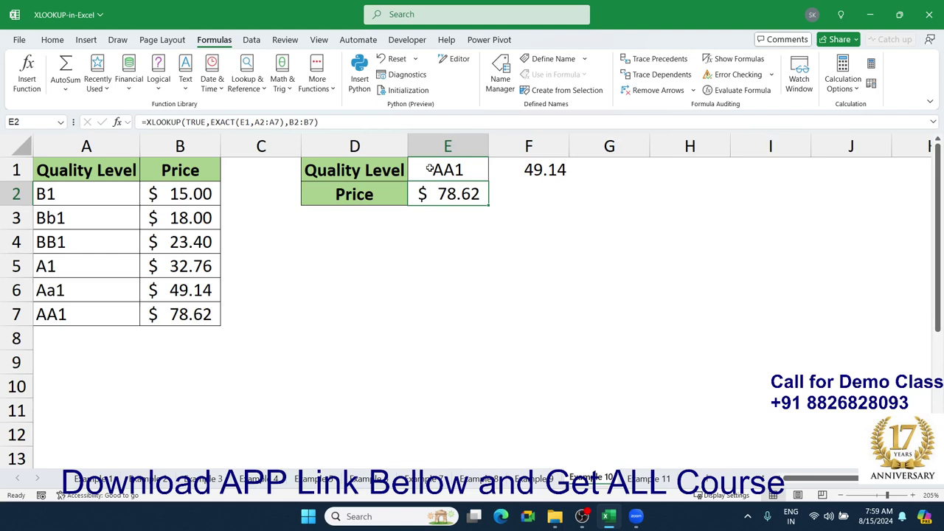
# Edit F1 to =VLOOKUP(E1,EXACT(E1,A1:B7),2,0), which now returns #N/A
pyautogui.press('Right')
pyautogui.press('Up')
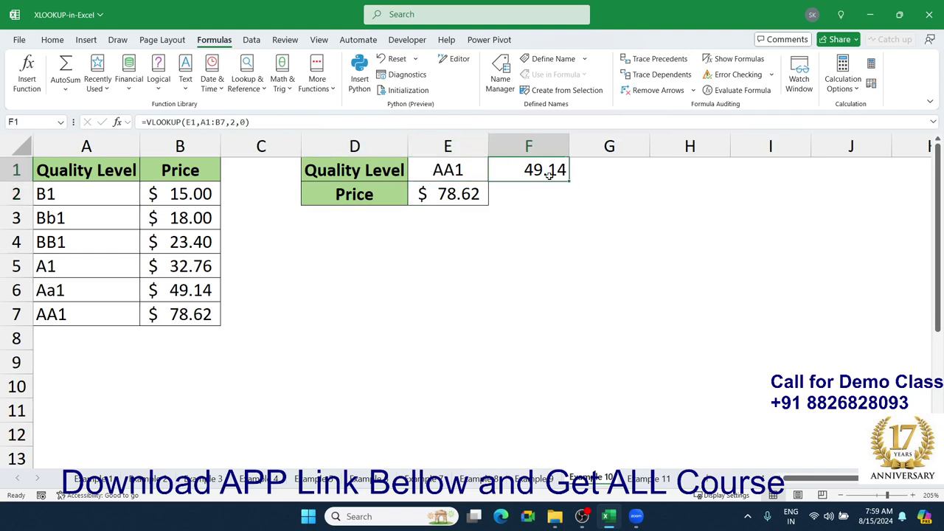
pyautogui.doubleClick(550, 173)
pyautogui.click(606, 170)
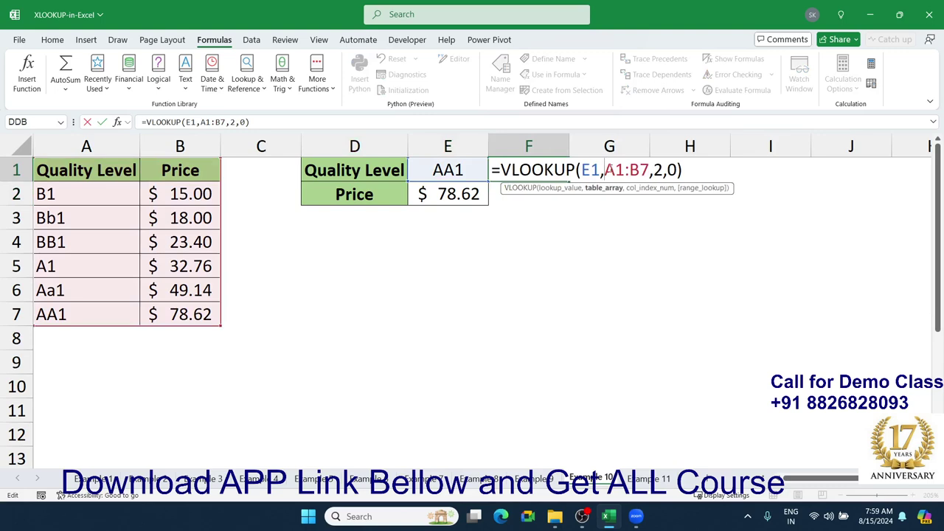
pyautogui.write('ex')
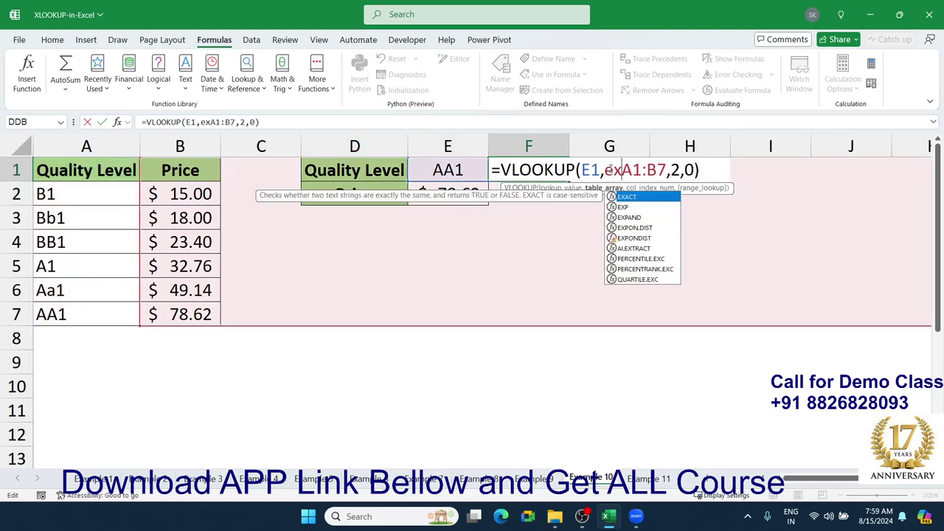
pyautogui.press('Tab')
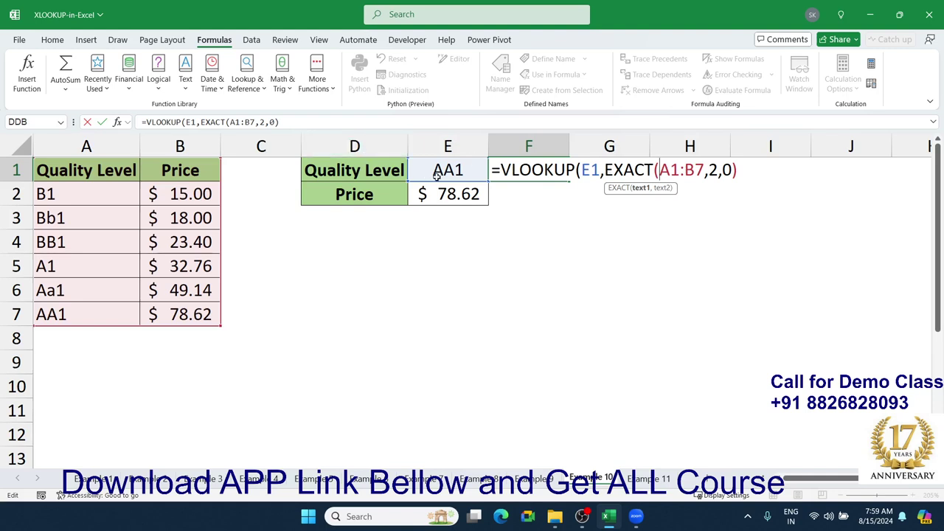
pyautogui.click(436, 174)
pyautogui.write(',')
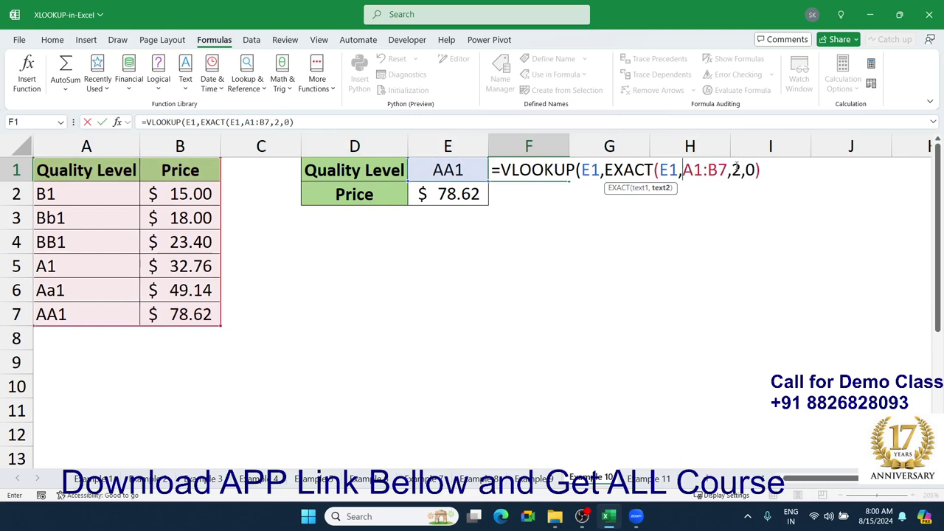
pyautogui.click(728, 169)
pyautogui.write(')')
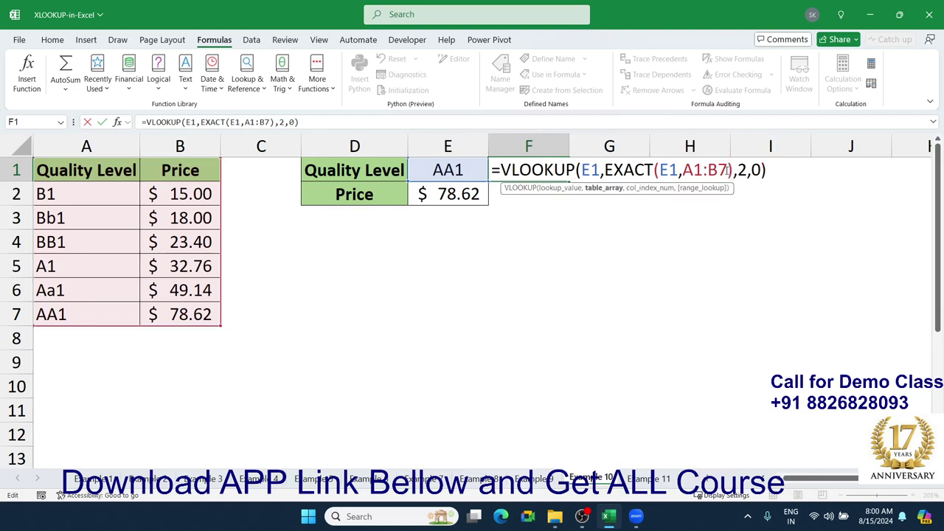
pyautogui.press('Return')
pyautogui.press('Up')
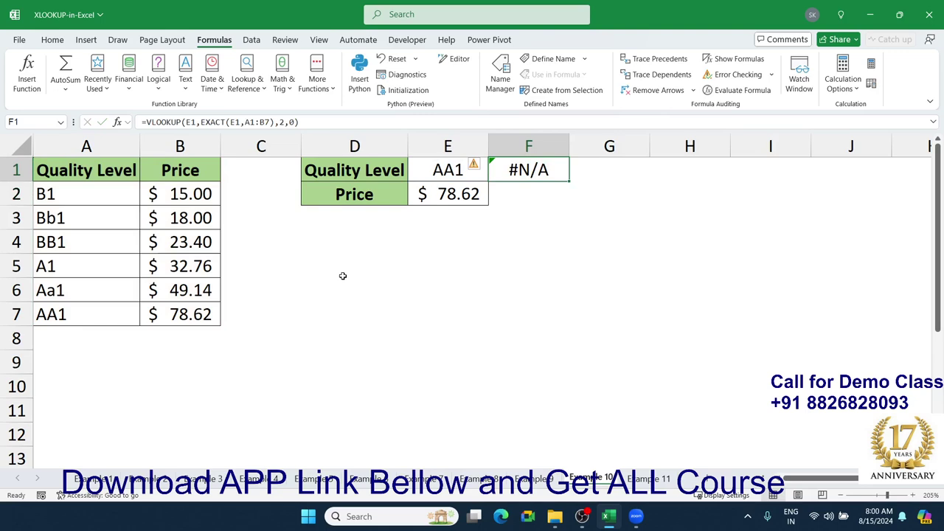
pyautogui.click(505, 195)
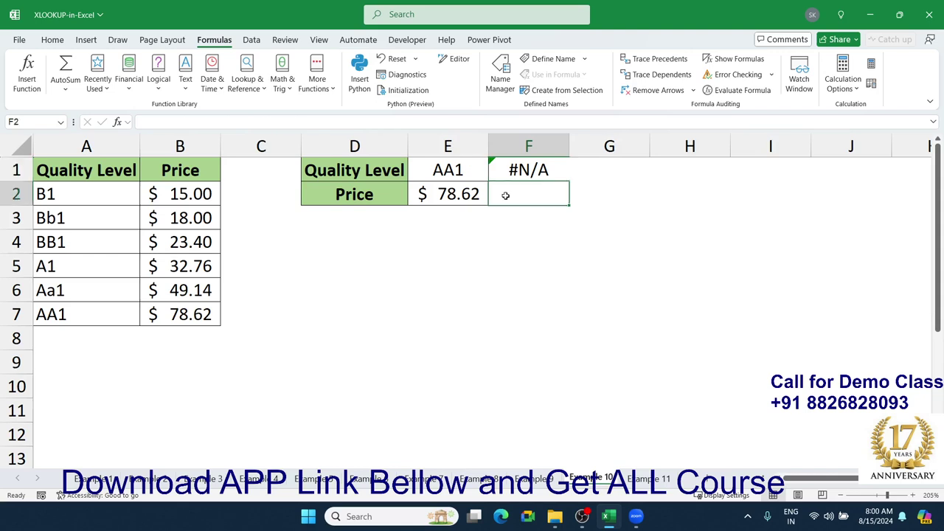
pyautogui.click(466, 196)
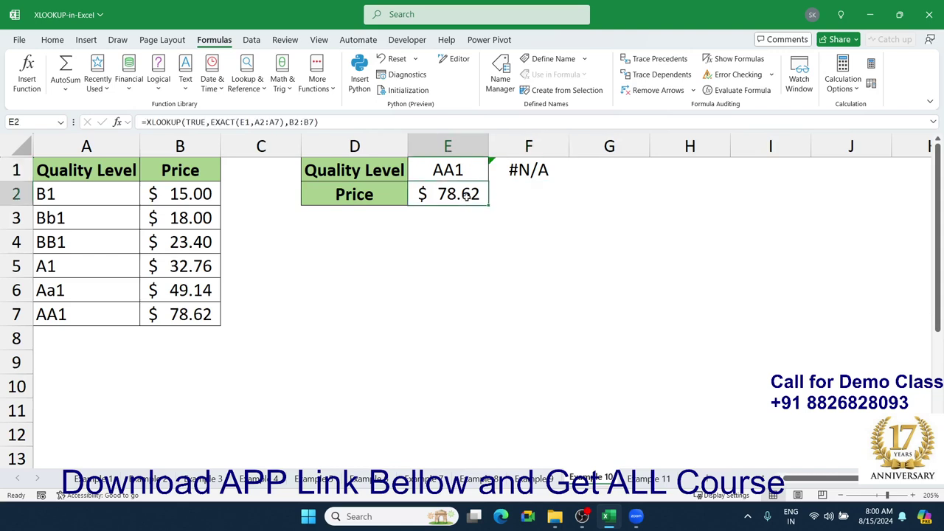
pyautogui.press('Delete')
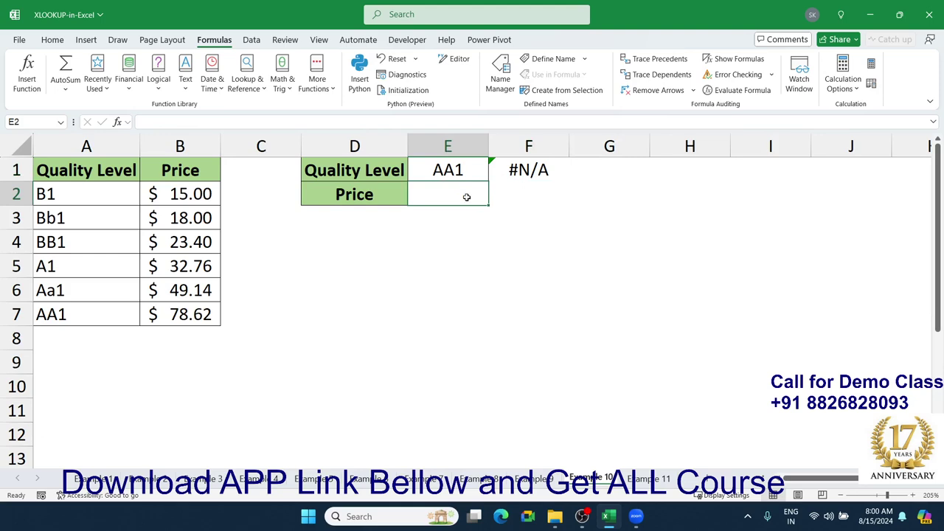
pyautogui.hotkey('ctrl', 'z')
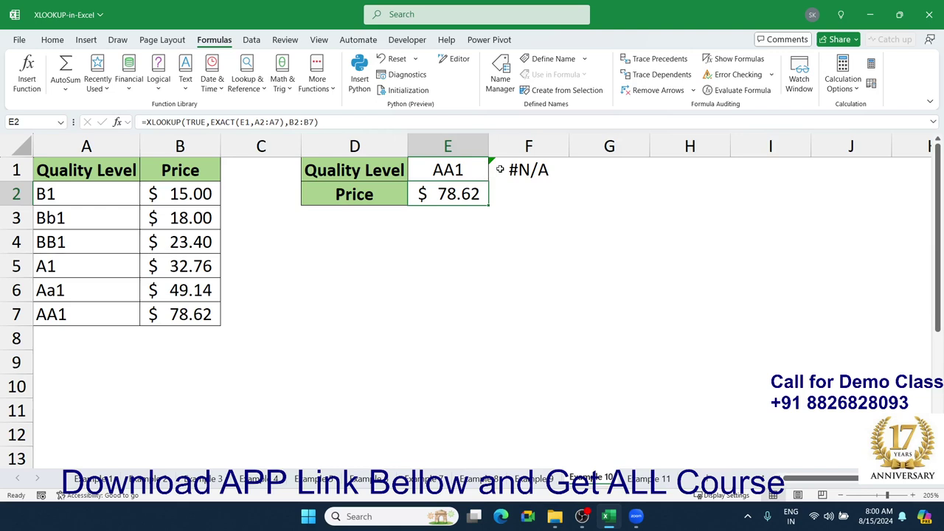
pyautogui.doubleClick(531, 171)
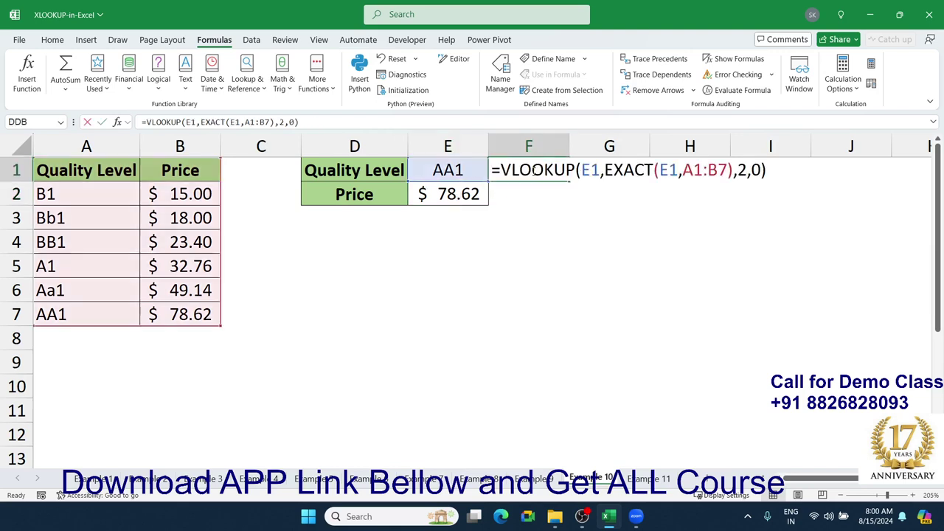
pyautogui.doubleClick(594, 170)
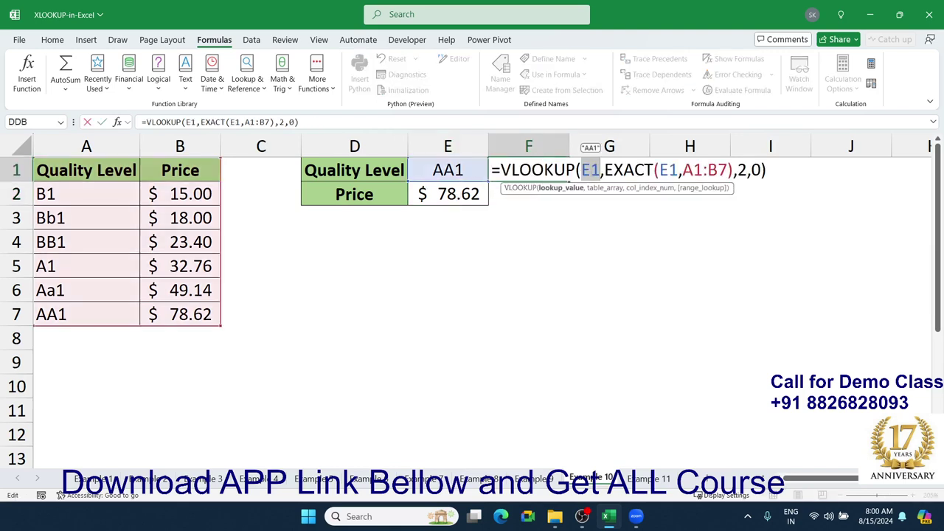
pyautogui.write('tru')
pyautogui.press('Tab')
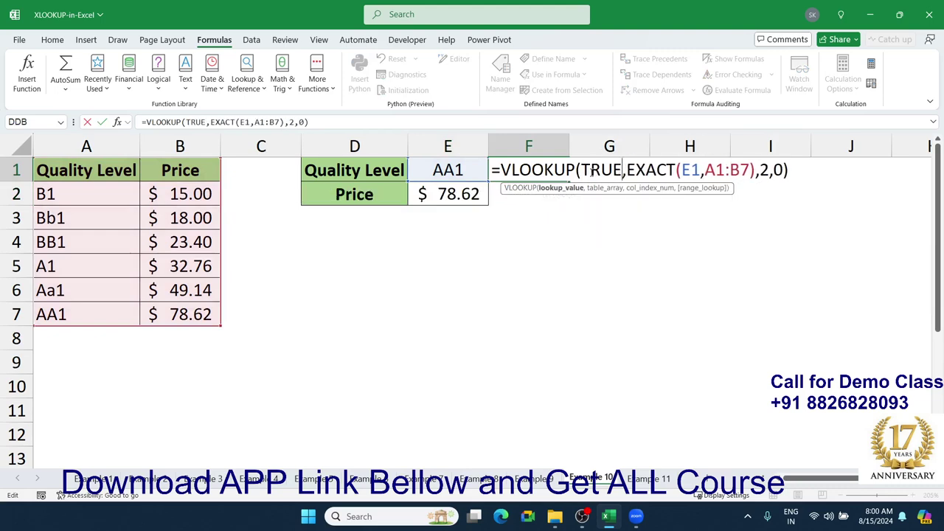
pyautogui.press('Return')
pyautogui.press('Up')
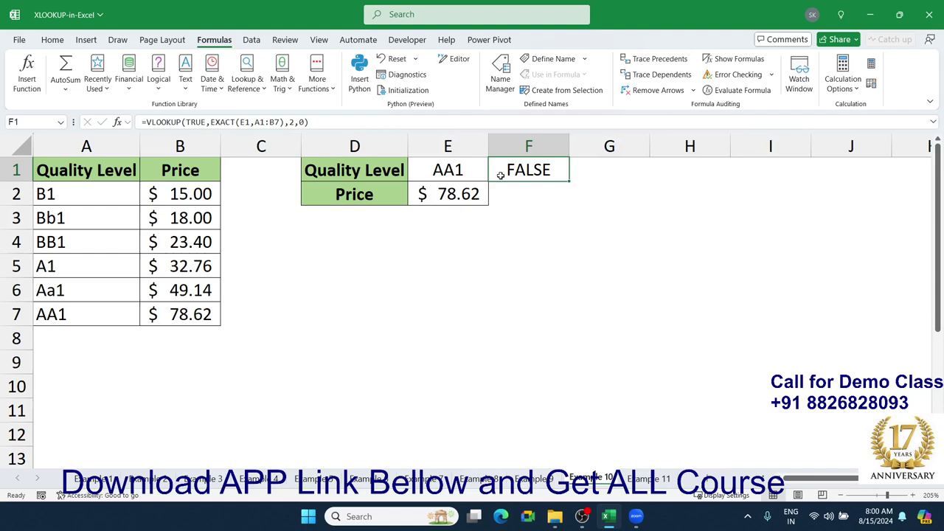
pyautogui.doubleClick(513, 173)
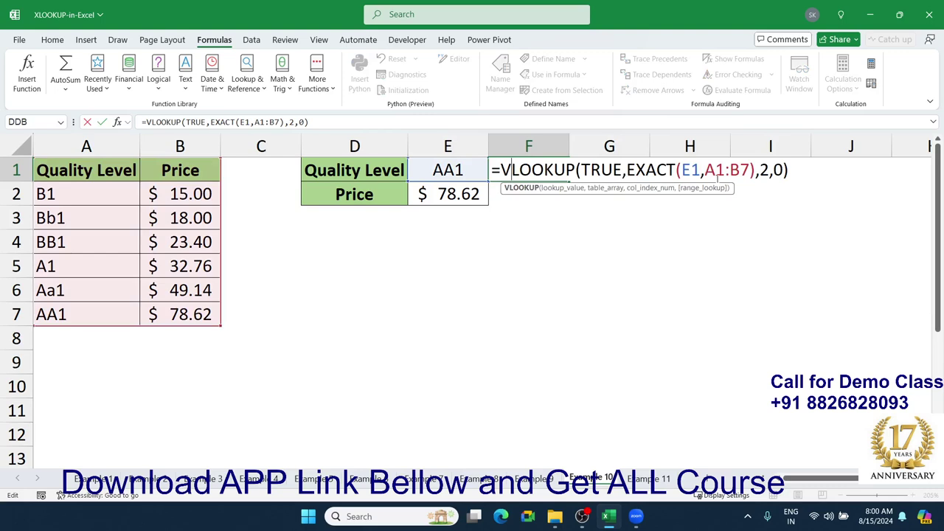
pyautogui.hotkey('ctrl', 'Return')
# Undo F1's trial formulas and clear E2's existing price formula
pyautogui.hotkey('ctrl', 'z')
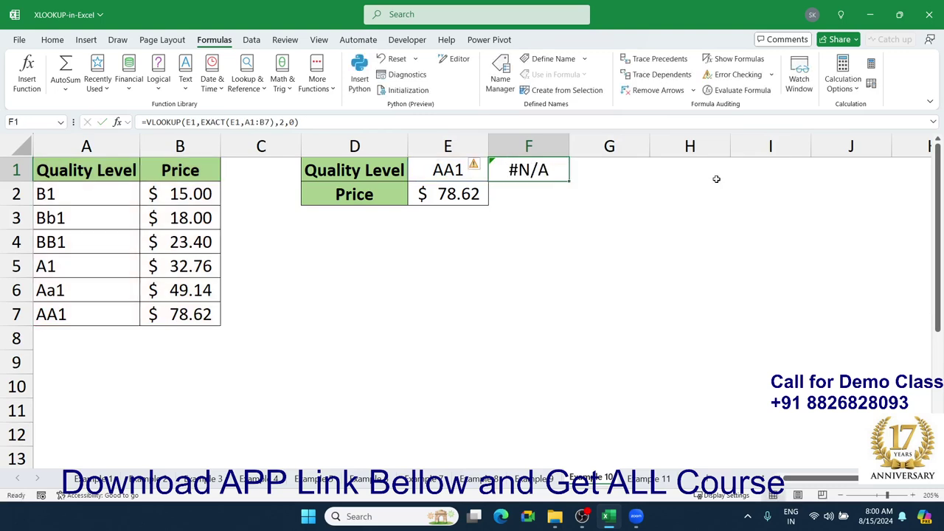
pyautogui.hotkey('ctrl', 'z')
pyautogui.hotkey('ctrl', 'z')
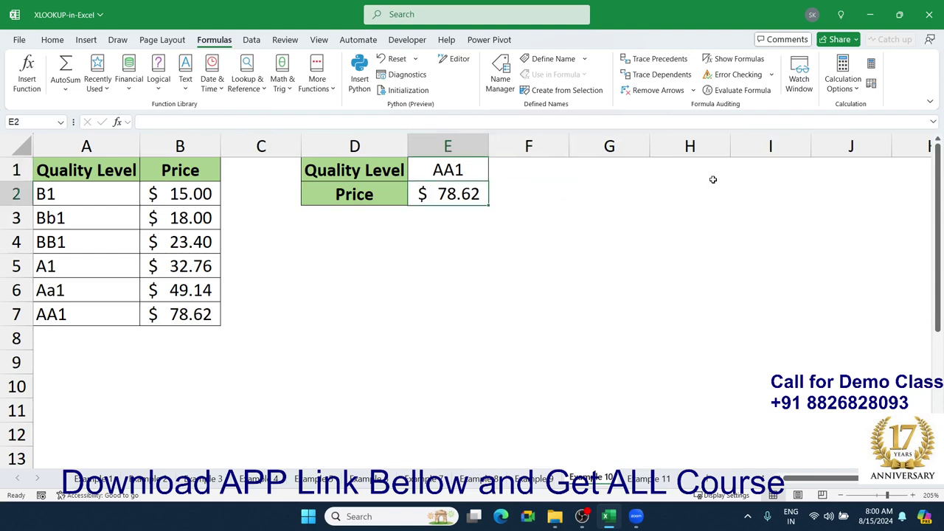
pyautogui.hotkey('ctrl', 'z')
pyautogui.hotkey('ctrl', 'z')
pyautogui.press('Delete')
# Start typing =XLOOKUP(TRUE,EXACT in E2, then cancel the unfinished formula
pyautogui.write('=')
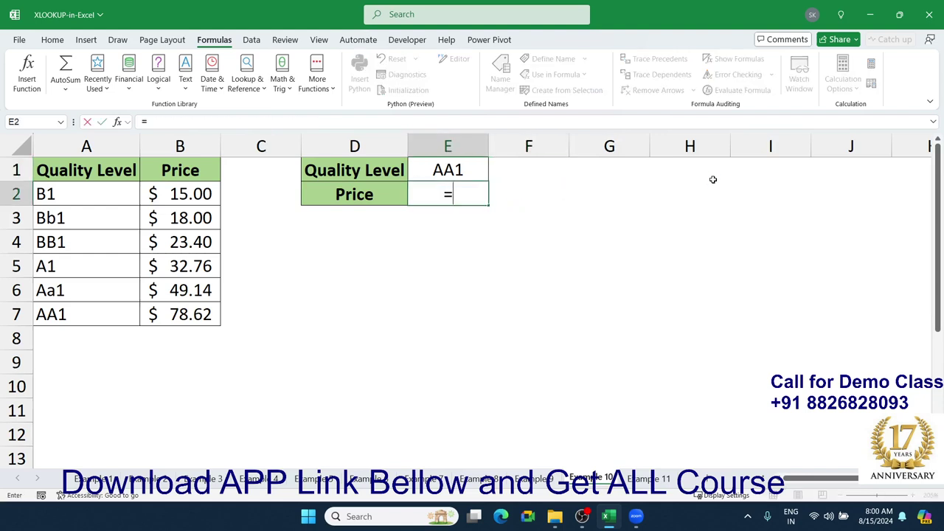
pyautogui.write('xl')
pyautogui.press('Tab')
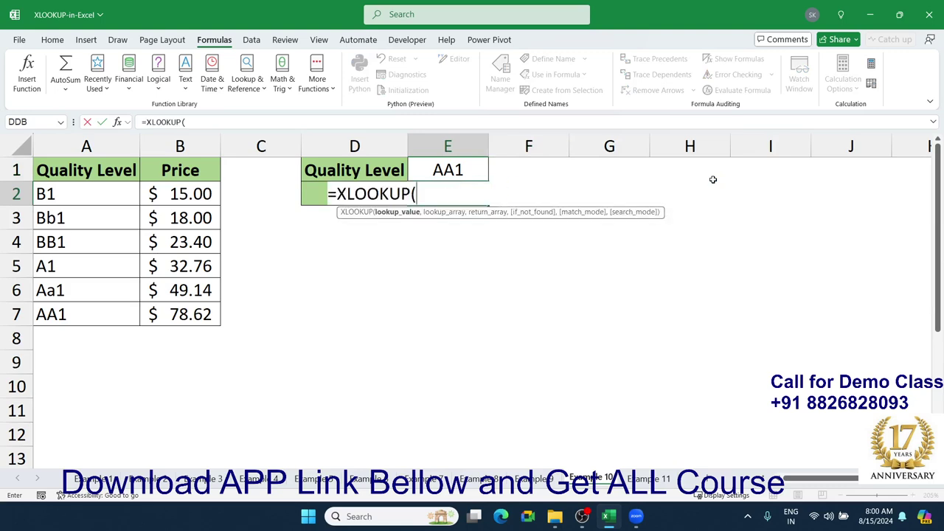
pyautogui.press('Up')
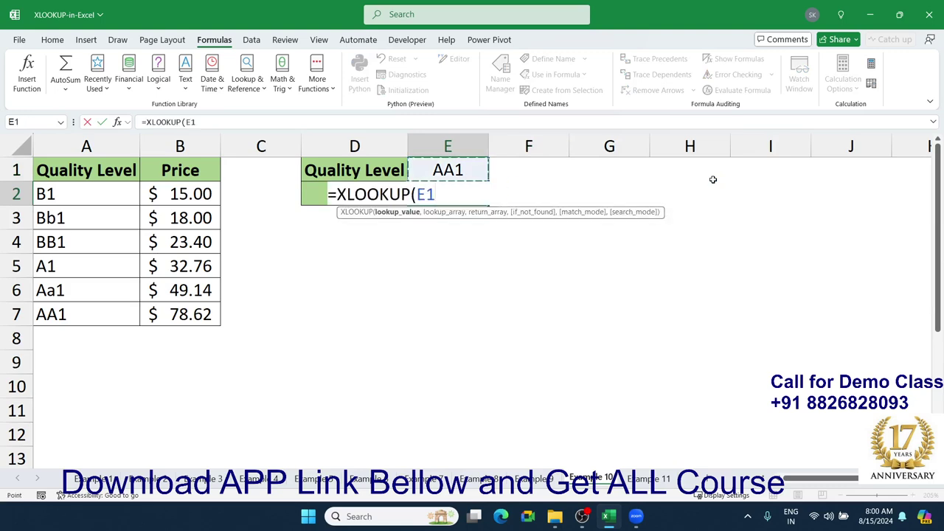
pyautogui.press('BackSpace')
pyautogui.press('BackSpace')
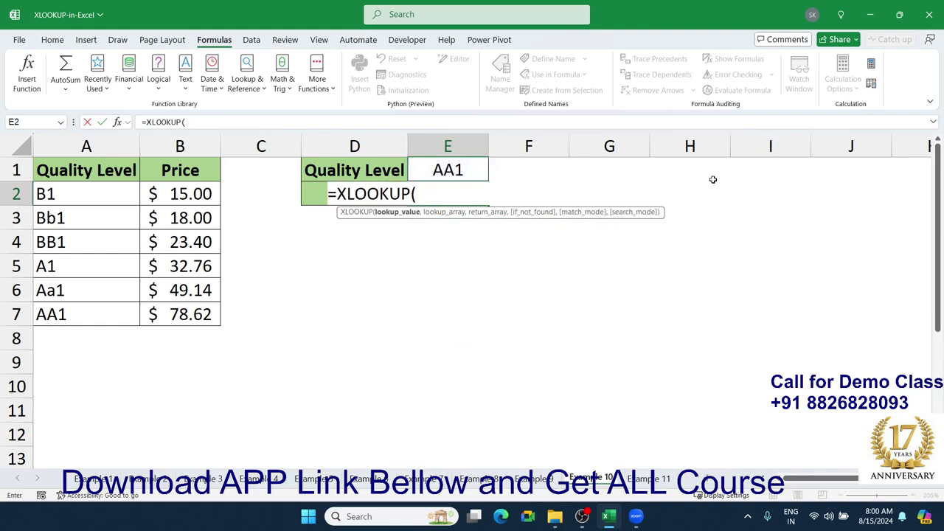
pyautogui.write('tru')
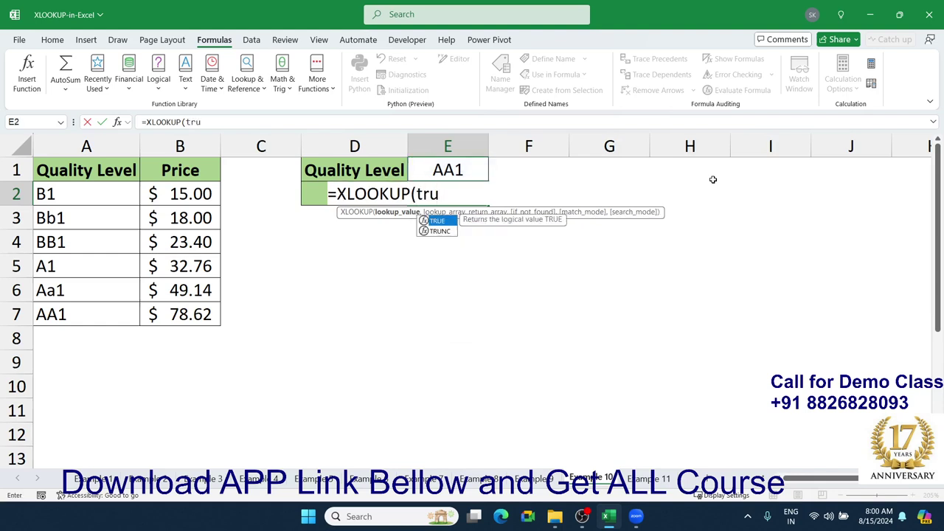
pyautogui.write('e')
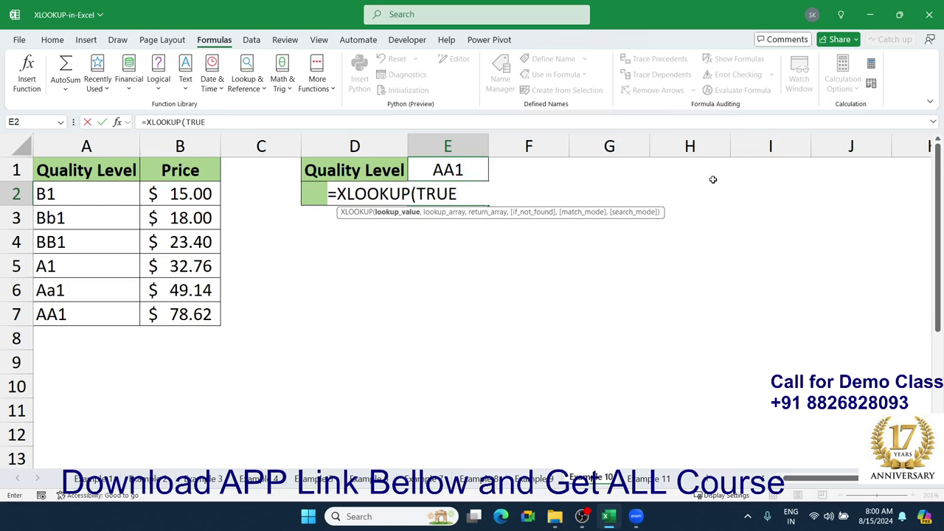
pyautogui.write(',')
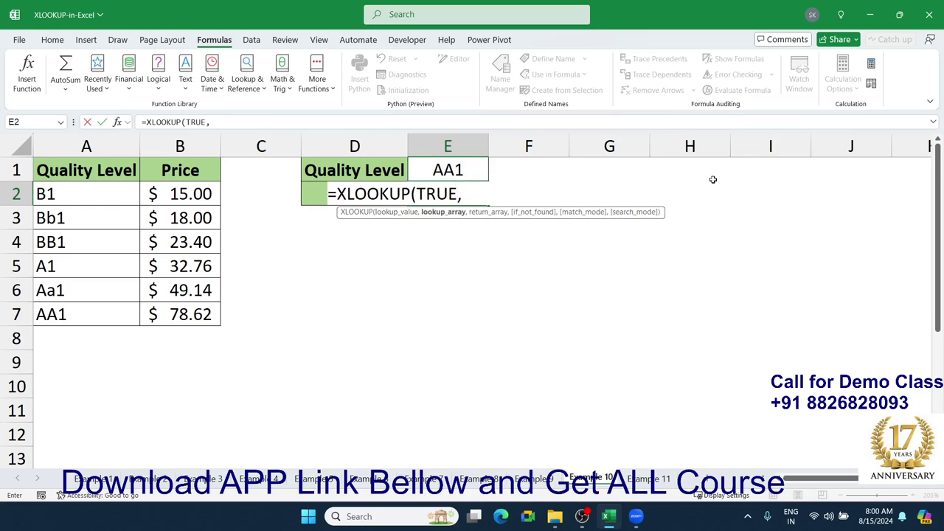
pyautogui.write('e')
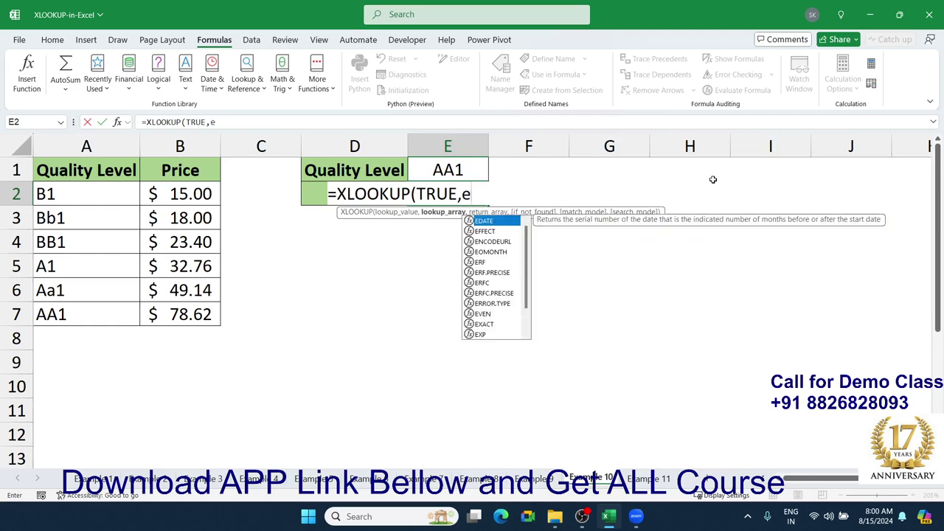
pyautogui.write('x')
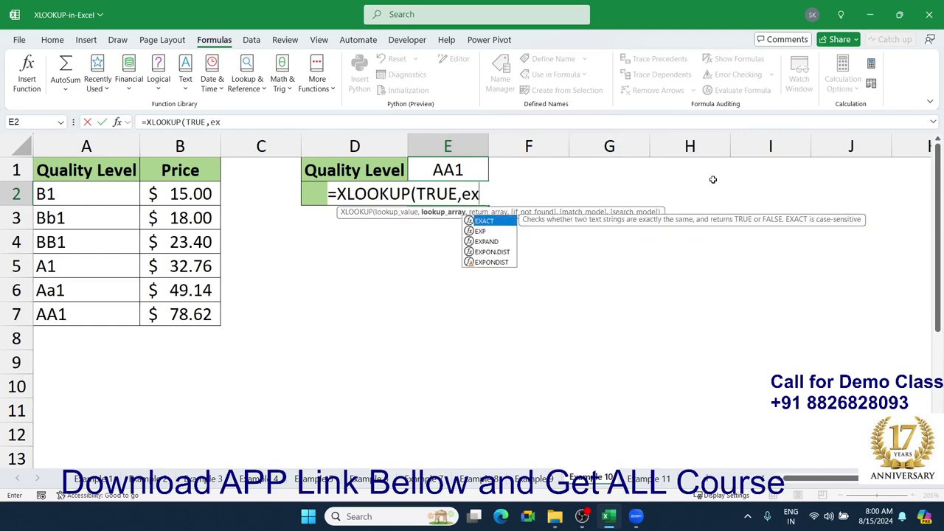
pyautogui.press('Escape')
# Enter the sample words Ram in D6 and ram in E6
pyautogui.press('Down')
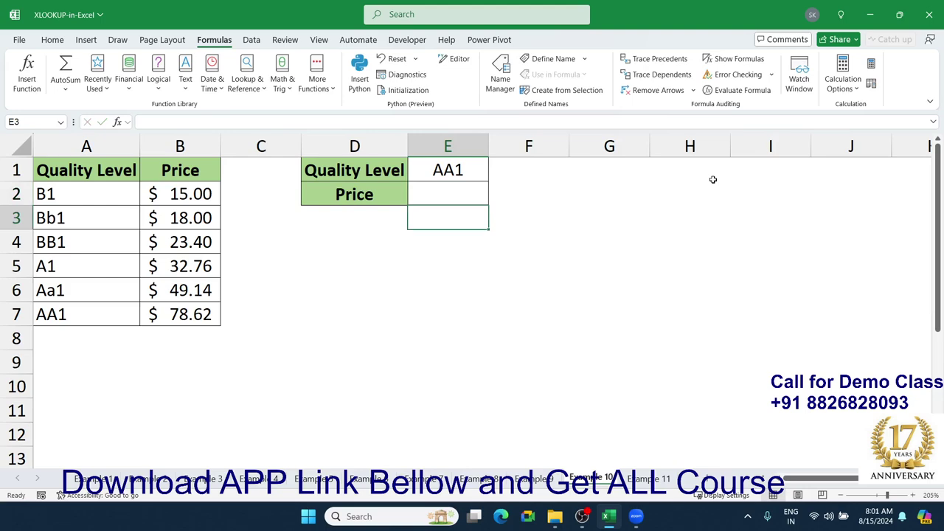
pyautogui.press('Down')
pyautogui.press('Down')
pyautogui.press('Down')
pyautogui.press('Left')
pyautogui.write('Ram')
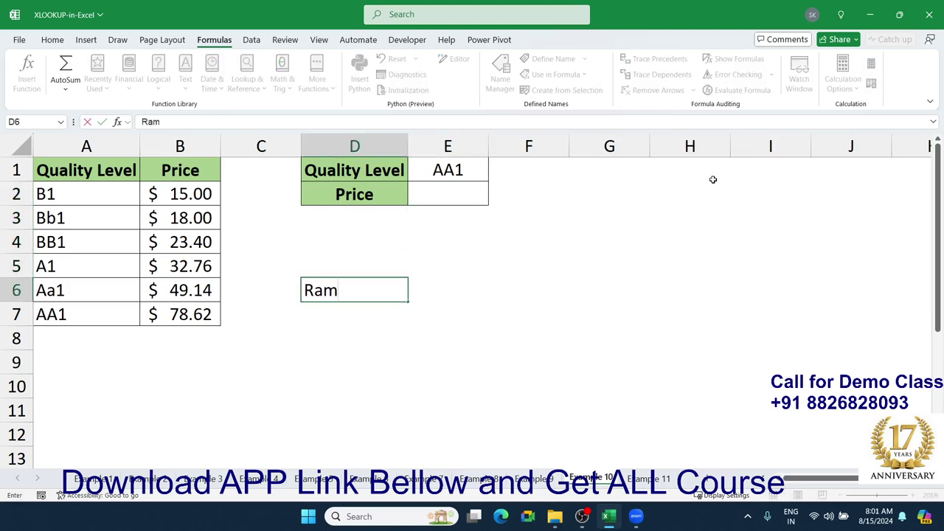
pyautogui.press('Tab')
pyautogui.write('ram')
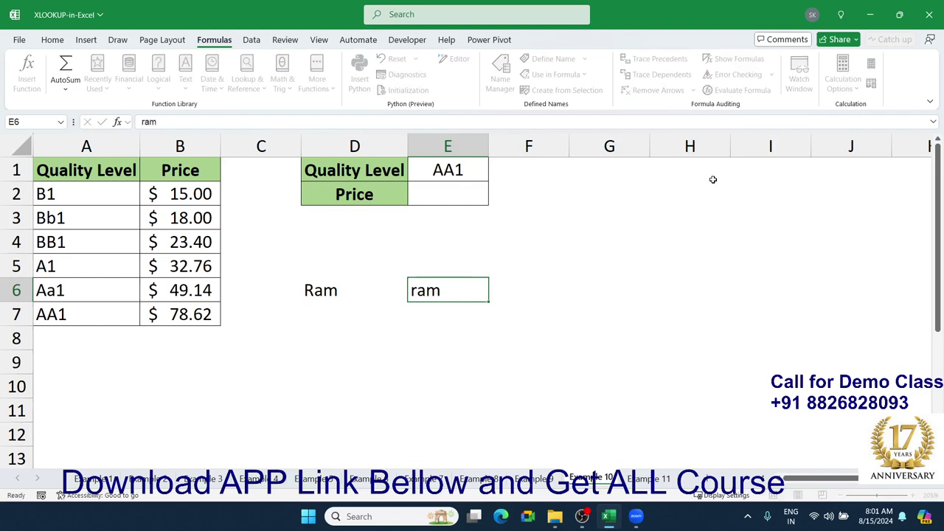
pyautogui.press('Tab')
# Enter =D6=E6 in F6, which returns TRUE
pyautogui.write('=')
pyautogui.press('Left')
pyautogui.press('Left')
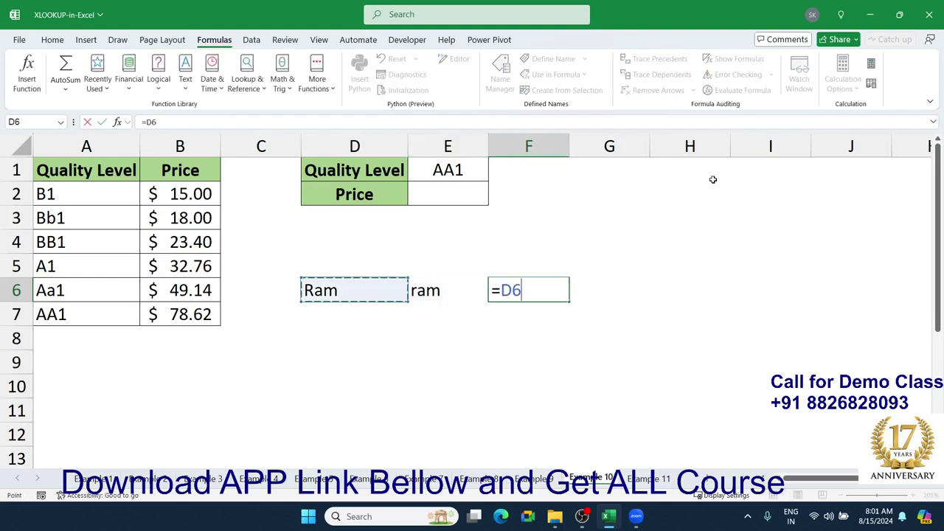
pyautogui.write('=')
pyautogui.press('Left')
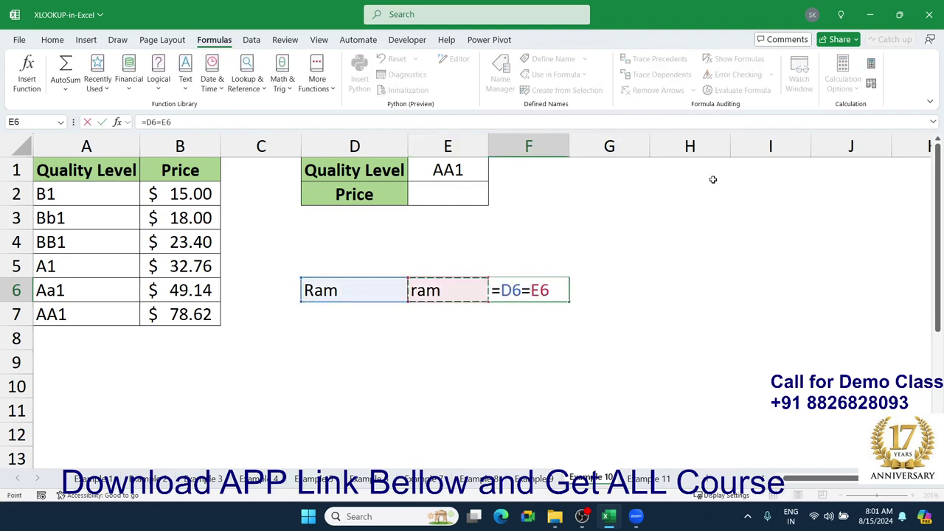
pyautogui.press('Return')
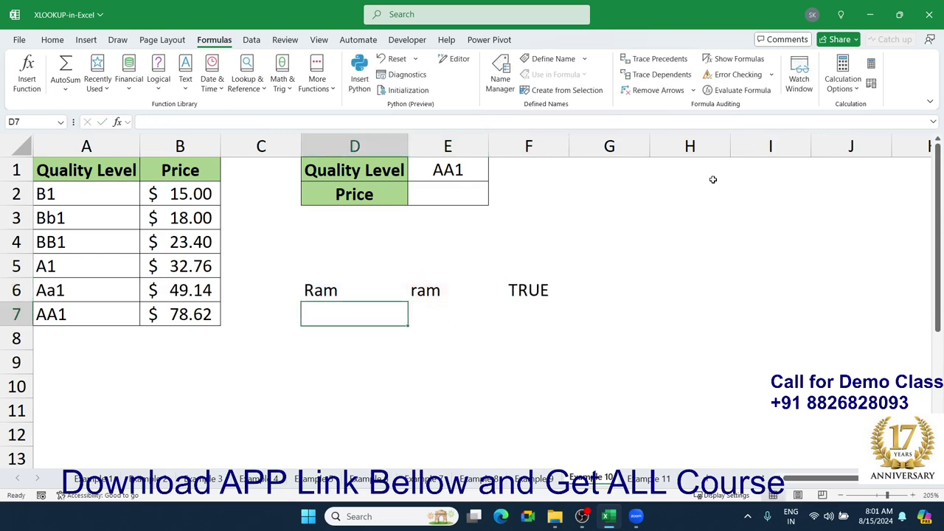
# Enter =EXACT(D6,E6) in F7, which returns FALSE
pyautogui.press('Up')
pyautogui.hotkey('shift', 'Right')
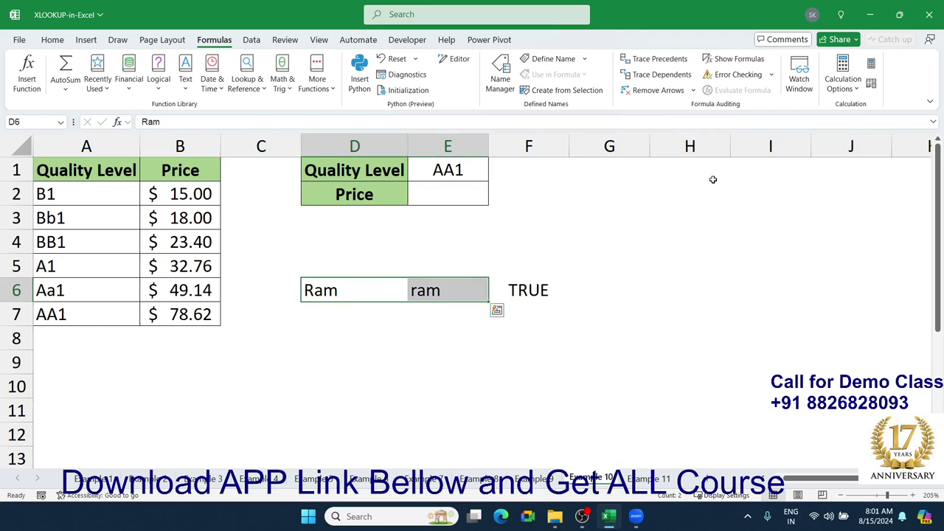
pyautogui.press('Right')
pyautogui.press('Down')
pyautogui.press('Right')
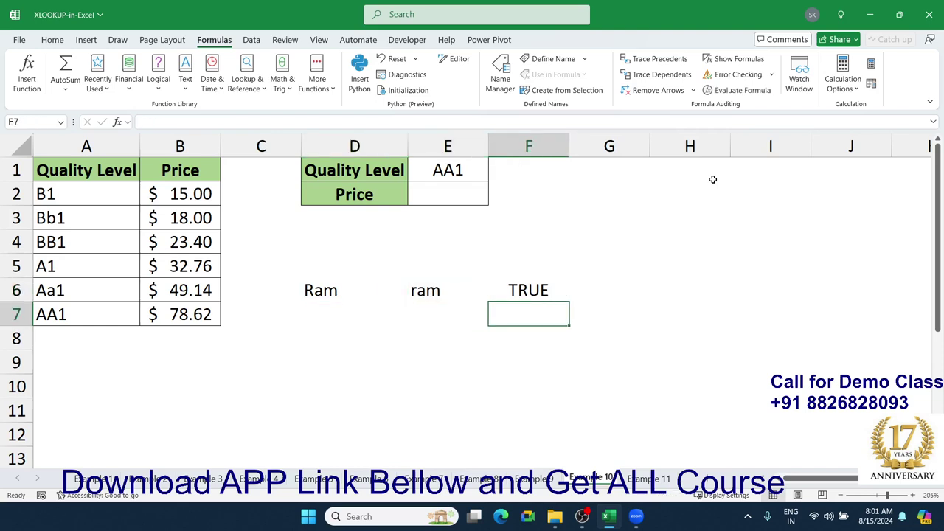
pyautogui.write('=exa')
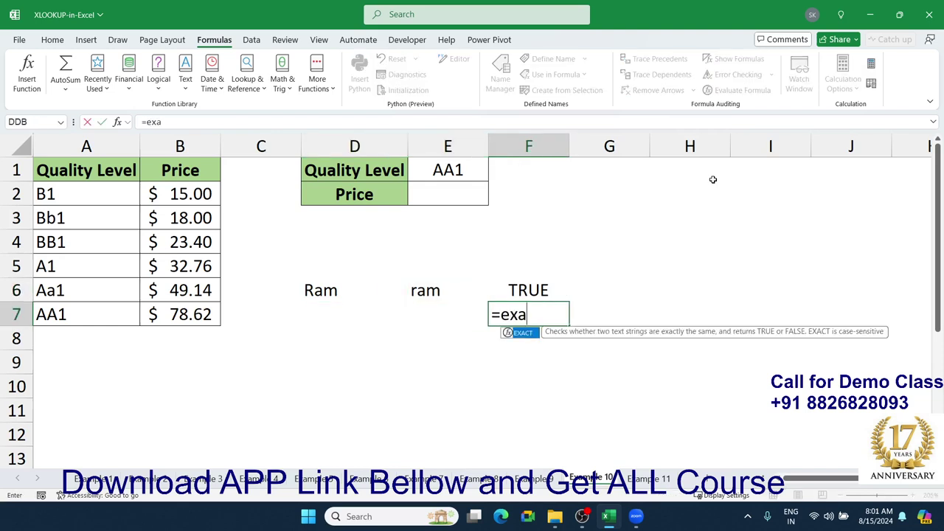
pyautogui.press('Tab')
pyautogui.press('Left')
pyautogui.press('Left')
pyautogui.press('Up')
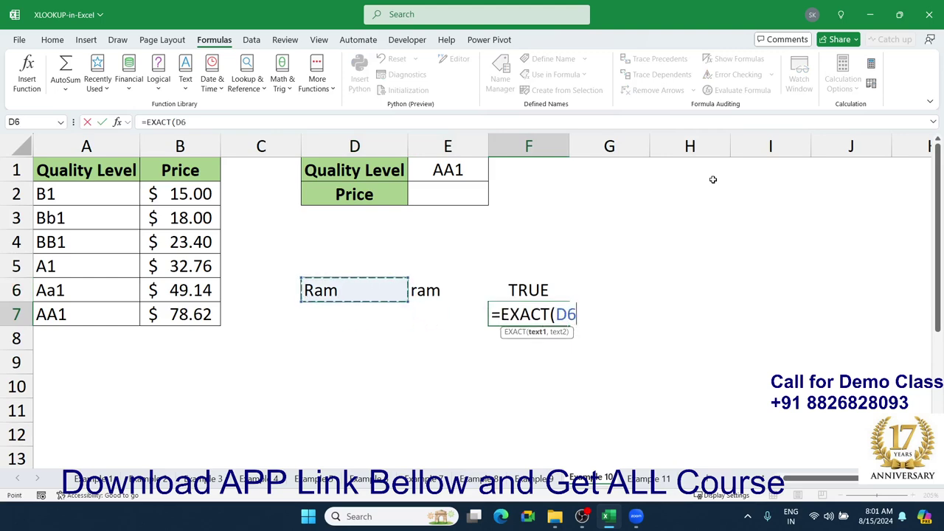
pyautogui.write(',')
pyautogui.press('Left')
pyautogui.press('Up')
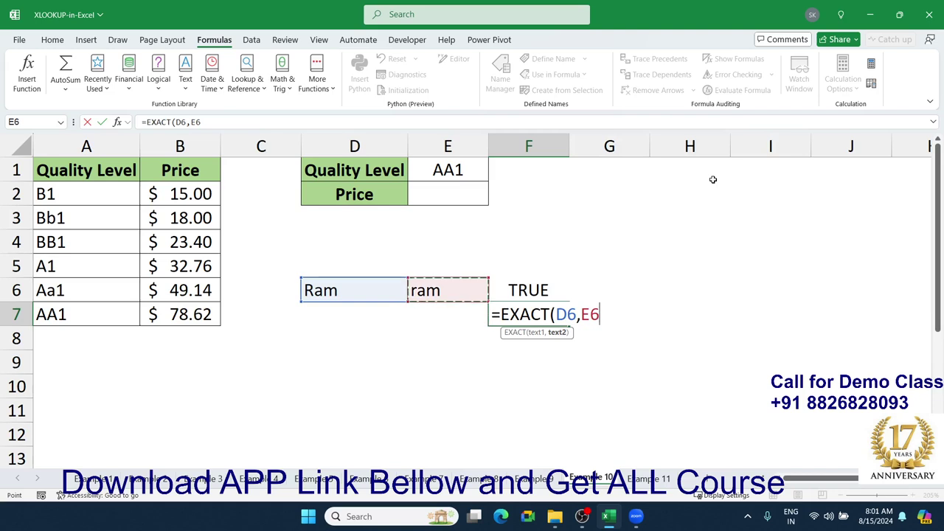
pyautogui.hotkey('ctrl', 'Return')
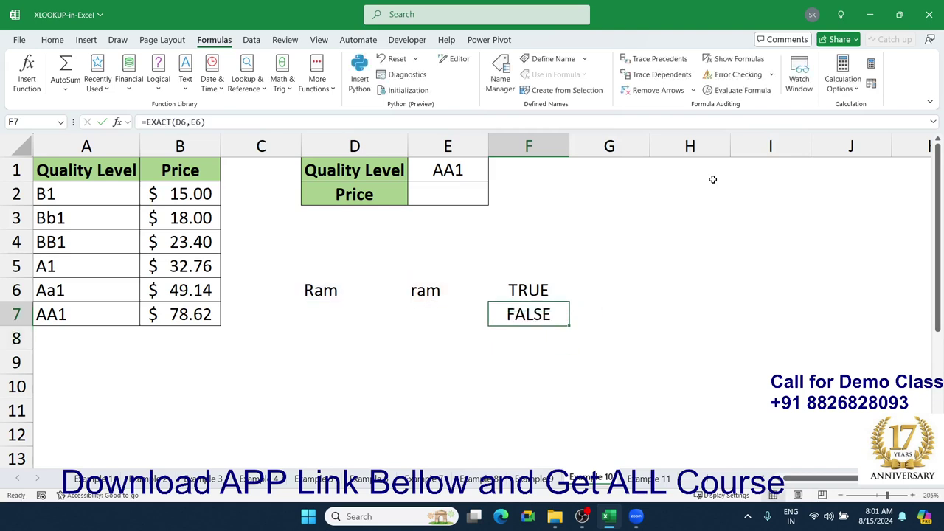
# Test by retyping E6 as Ram, then undo so E6 reads ram again
pyautogui.press('Up')
pyautogui.press('Left')
pyautogui.write('Ram')
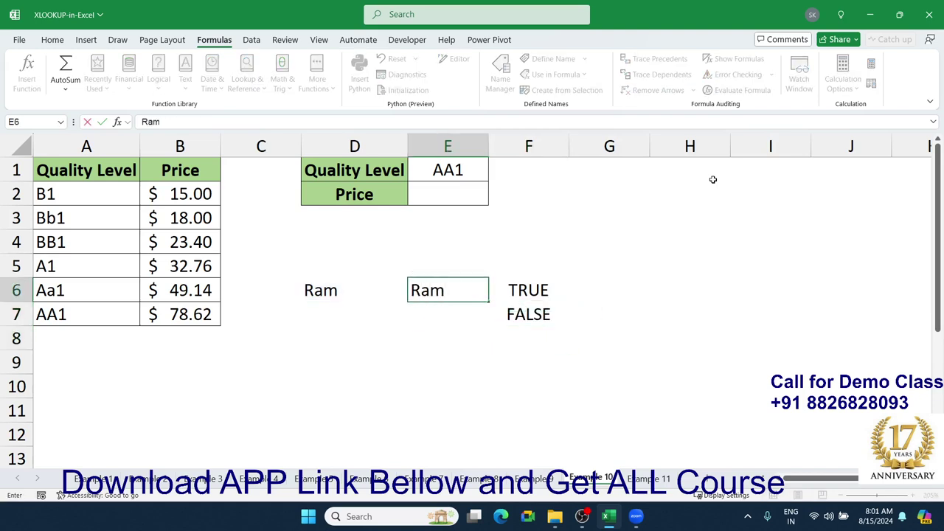
pyautogui.press('Return')
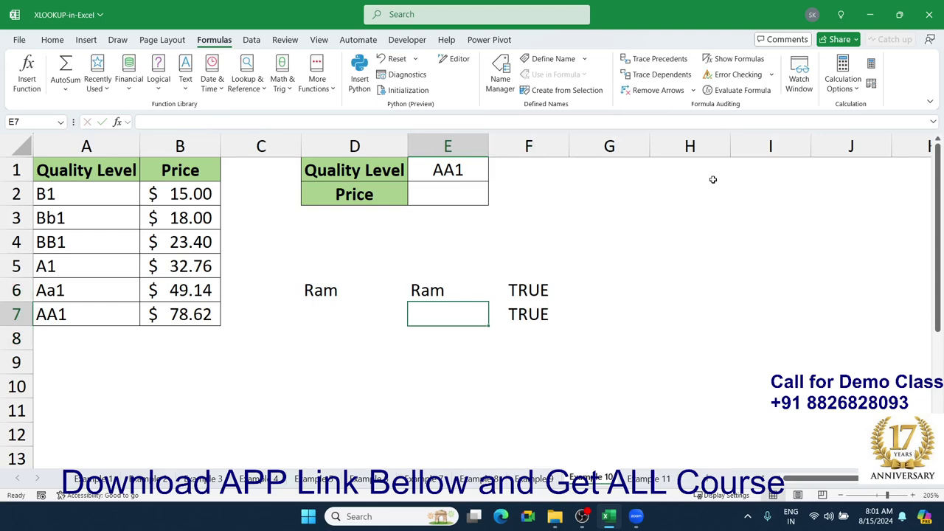
pyautogui.hotkey('ctrl', 'z')
# Begin an XLOOKUP in the Price cell E2 with TRUE as the lookup value
pyautogui.press('Up')
pyautogui.press('Up')
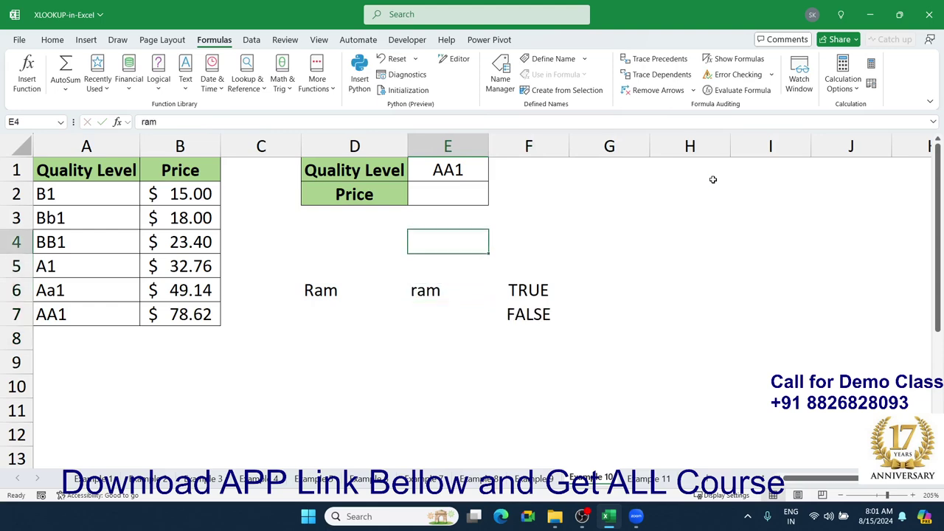
pyautogui.press('Up')
pyautogui.press('Up')
pyautogui.write('=')
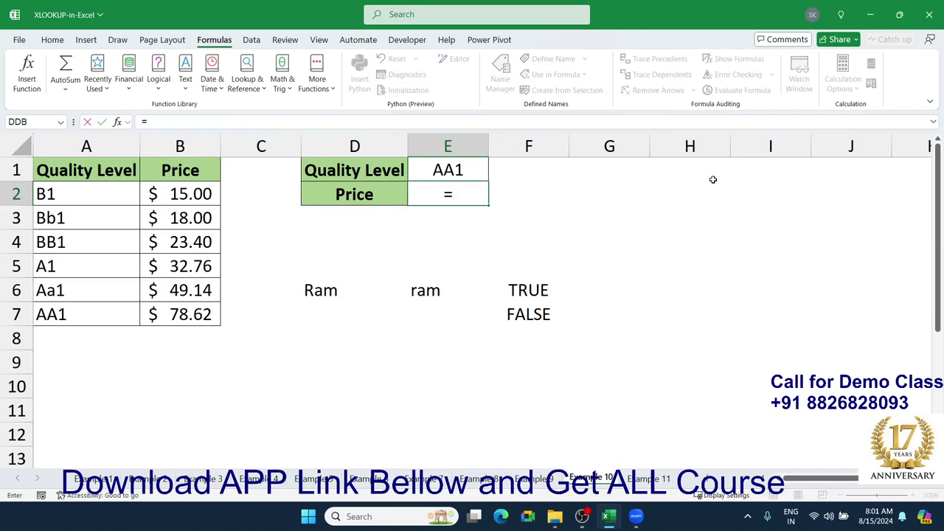
pyautogui.write('xl')
pyautogui.press('Tab')
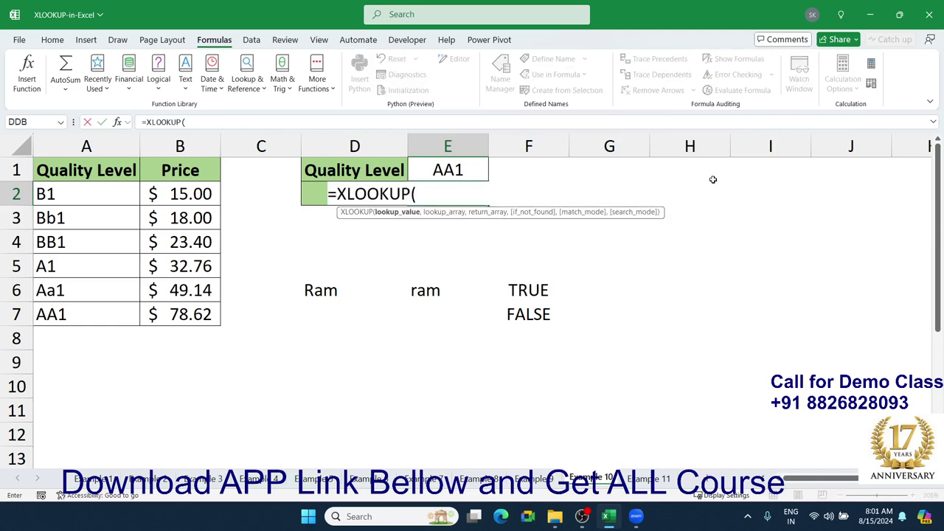
pyautogui.write('tru')
pyautogui.press('Tab')
pyautogui.write(',')
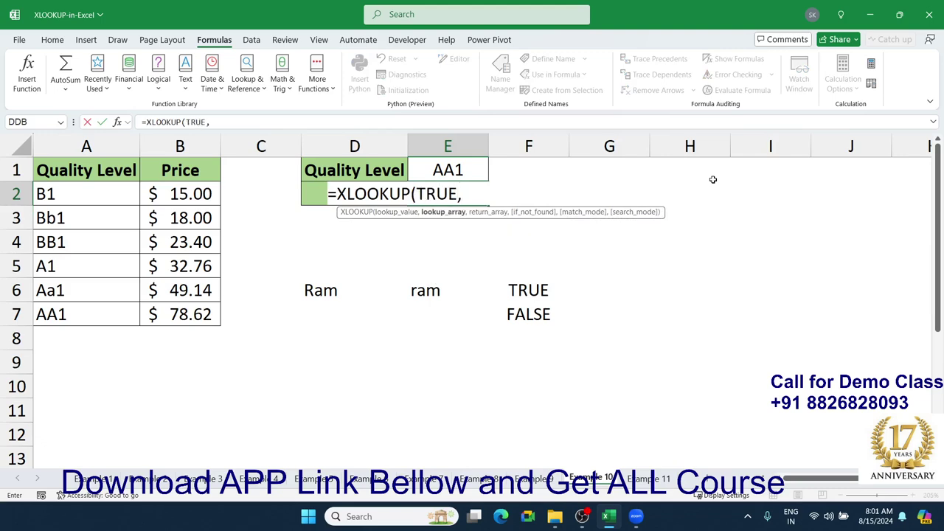
pyautogui.press('Left')
pyautogui.press('Left')
pyautogui.press('Left')
pyautogui.press('Left')
pyautogui.press('Up')
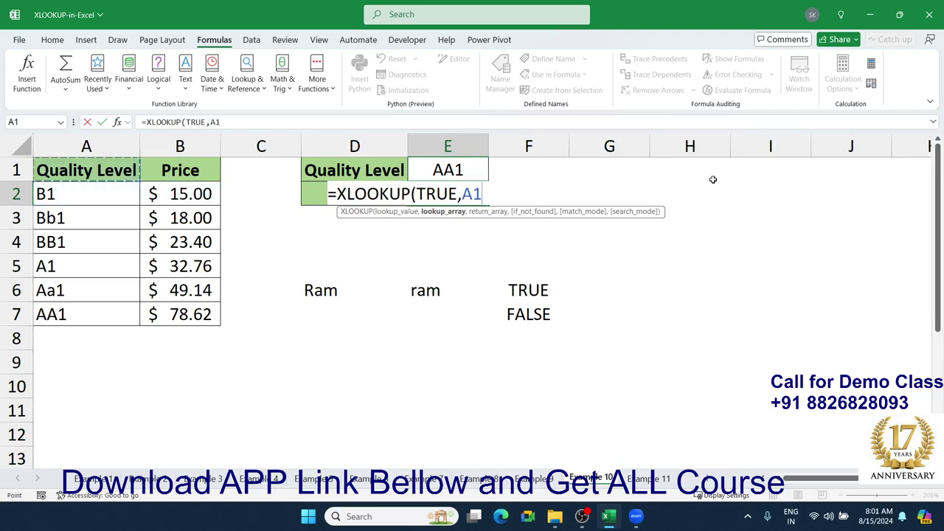
pyautogui.press('Down')
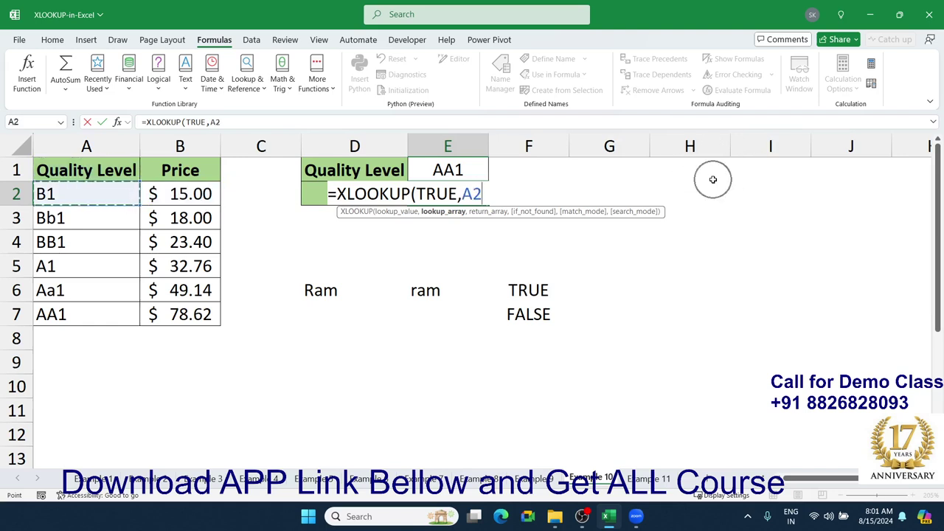
# Add EXACT(E1,A2:A7) as the XLOOKUP lookup array
pyautogui.press('BackSpace')
pyautogui.press('BackSpace')
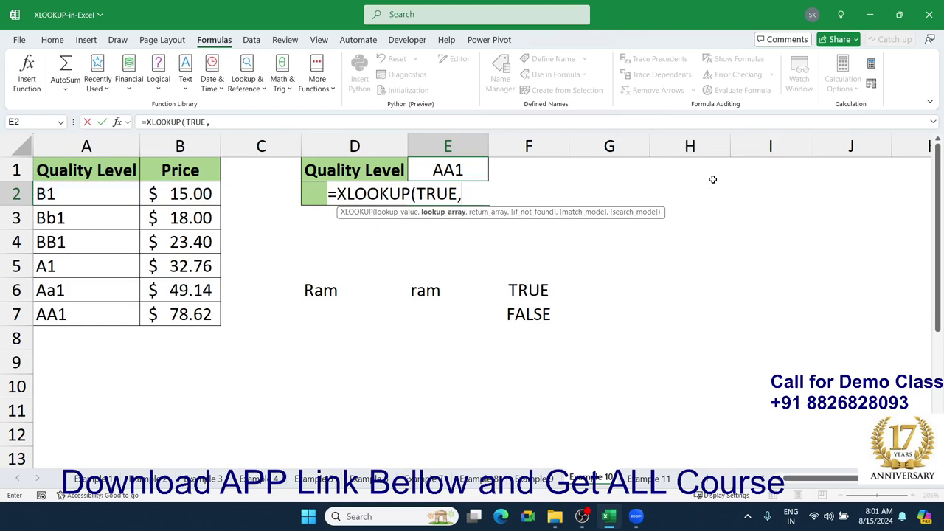
pyautogui.write('ex')
pyautogui.press('Tab')
pyautogui.press('Left')
pyautogui.press('Left')
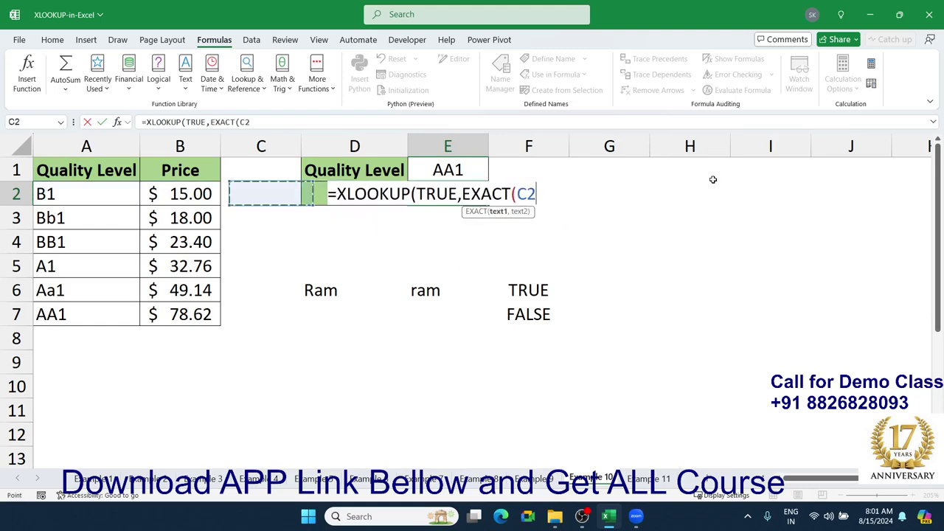
pyautogui.press('Left')
pyautogui.press('Right')
pyautogui.press('Right')
pyautogui.press('Right')
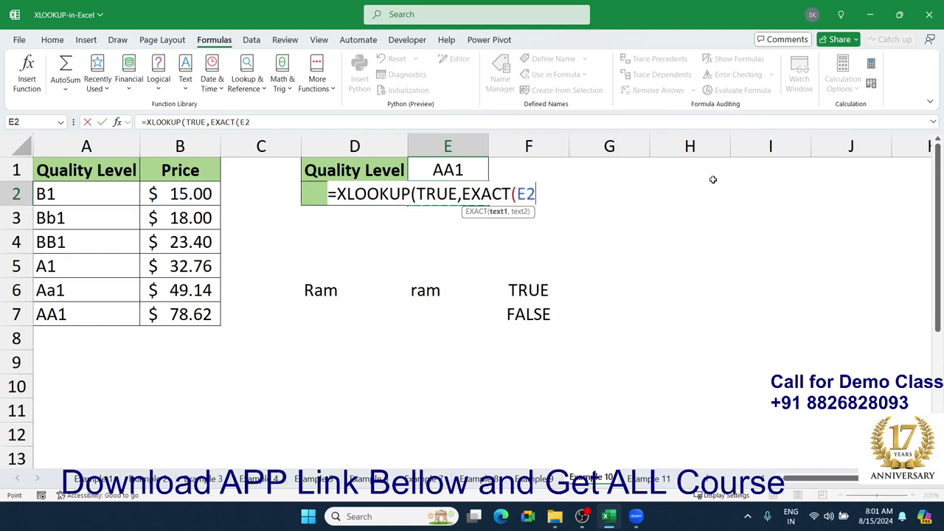
pyautogui.press('Up')
pyautogui.write(',')
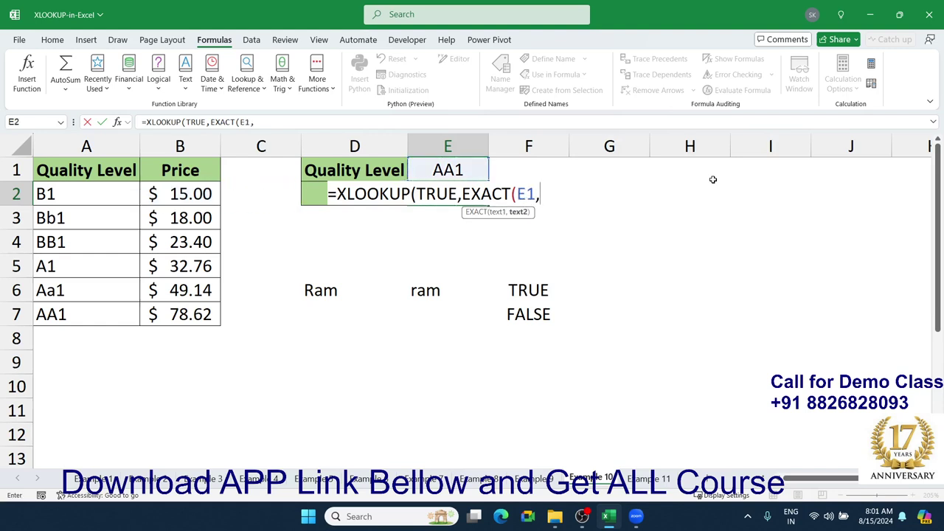
pyautogui.press('Left')
pyautogui.press('Left')
pyautogui.press('Left')
pyautogui.press('Left')
pyautogui.hotkey('ctrl', 'shift', 'Down')
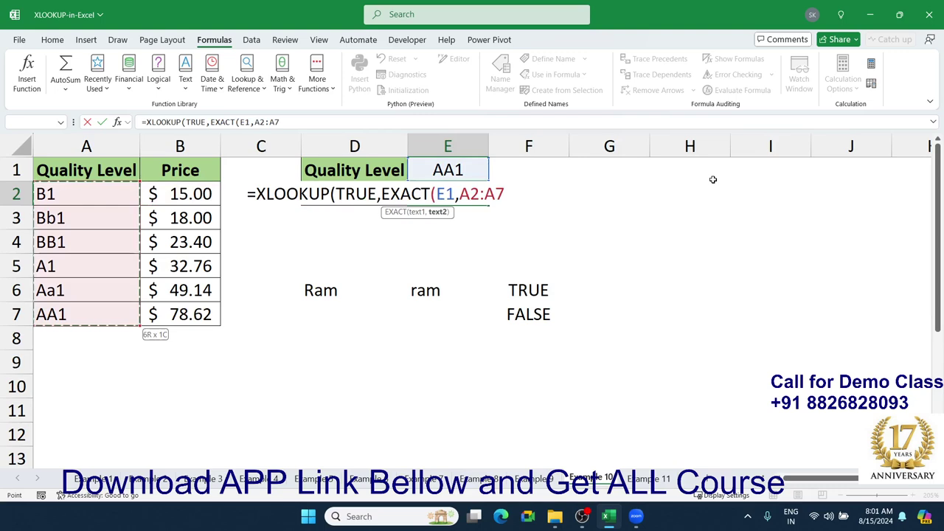
pyautogui.write(')')
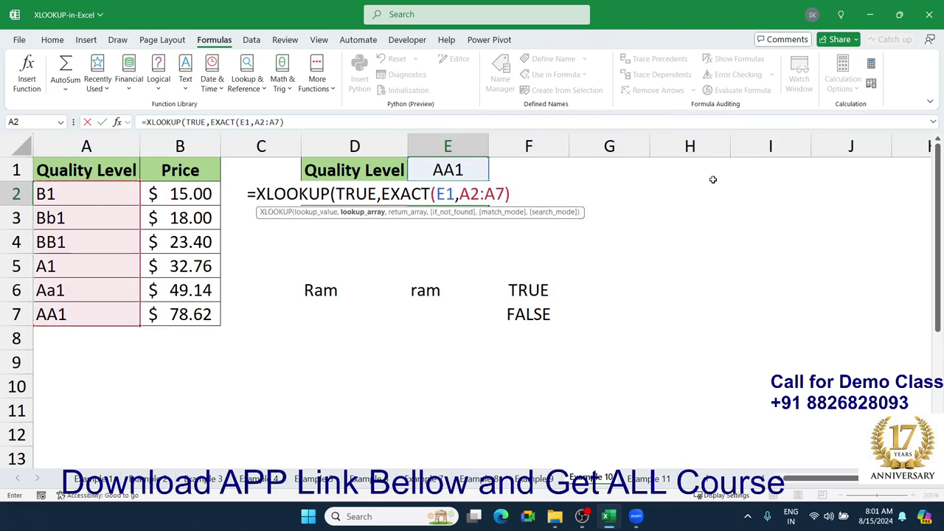
pyautogui.write(',')
# Finish with return range B2:B7 and accept Excel's correction, giving $ 78.62
pyautogui.press('Left')
pyautogui.press('Left')
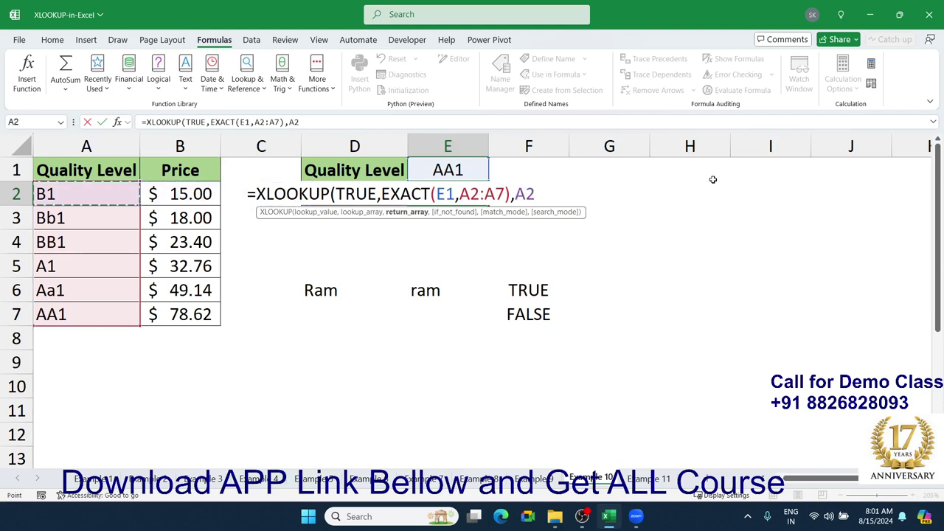
pyautogui.press('Right')
pyautogui.hotkey('ctrl', 'shift', 'Down')
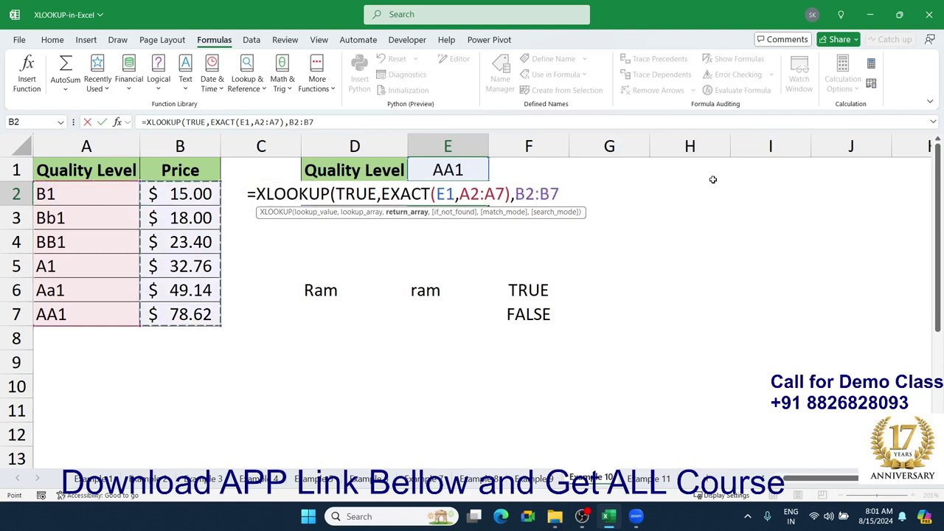
pyautogui.press('Return')
pyautogui.press('Return')
pyautogui.press('Up')
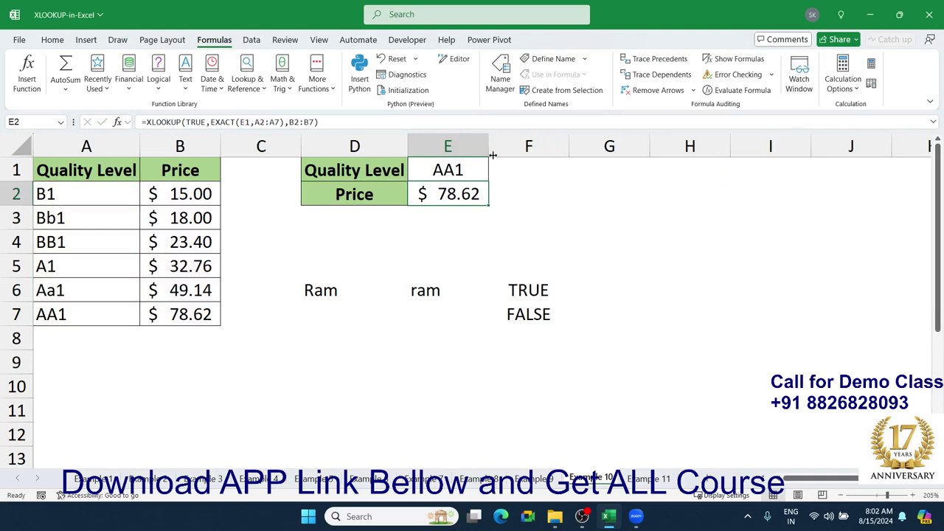
# Set E1 to Aa1, updating E2's case-sensitive price to $ 49.14
pyautogui.click(463, 169)
pyautogui.write('A')
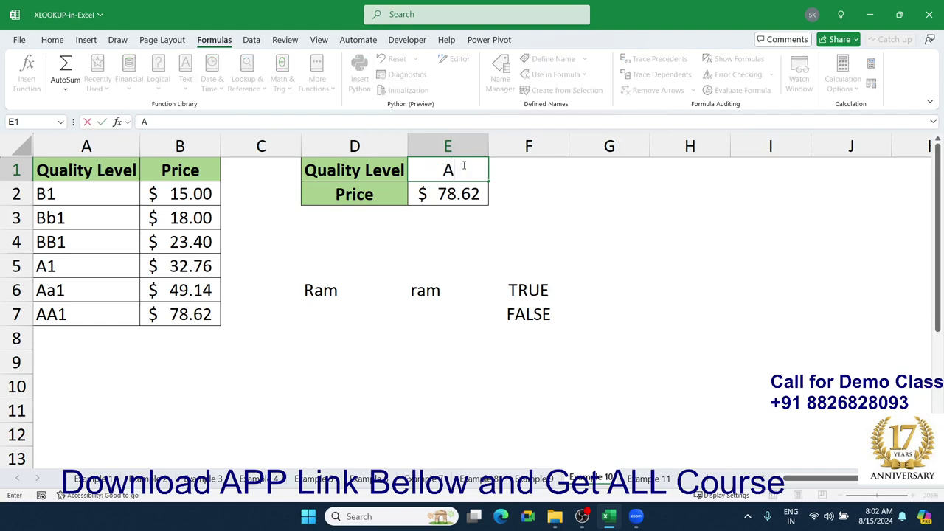
pyautogui.write('a1')
pyautogui.press('Return')
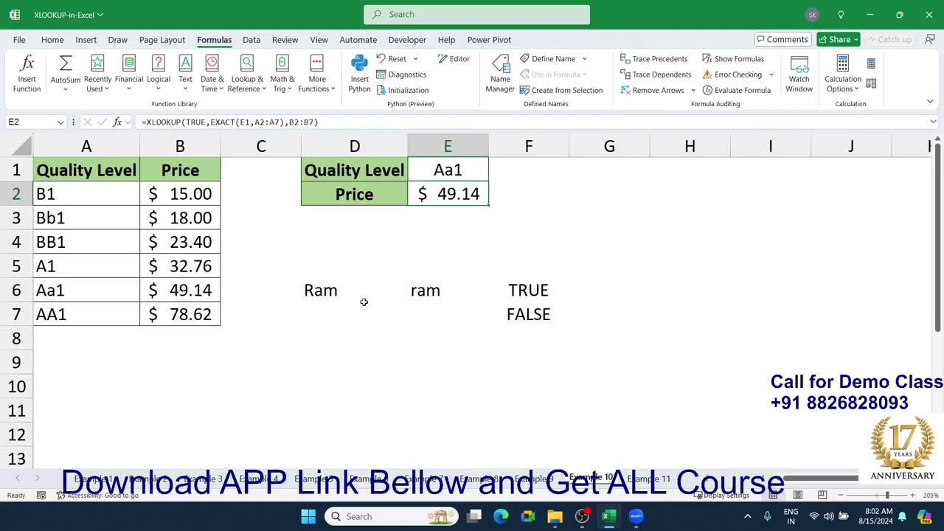
pyautogui.click(354, 242)
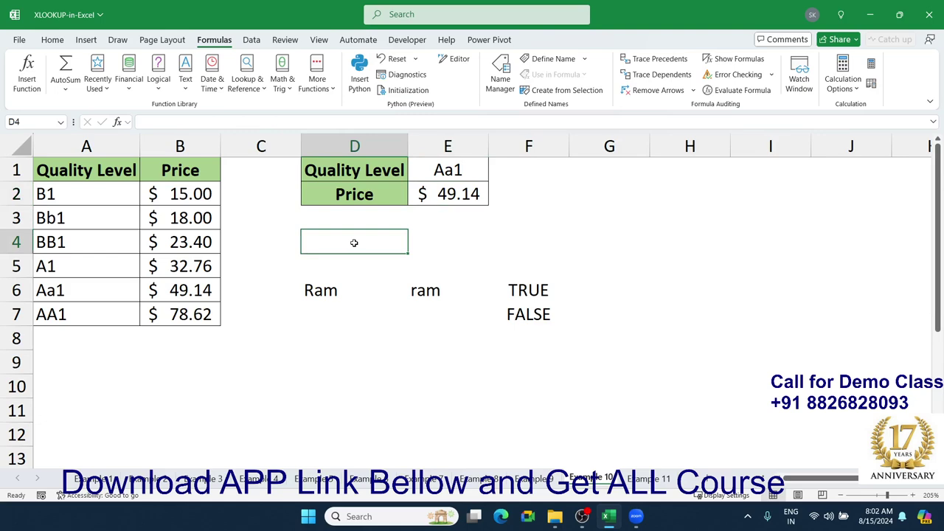
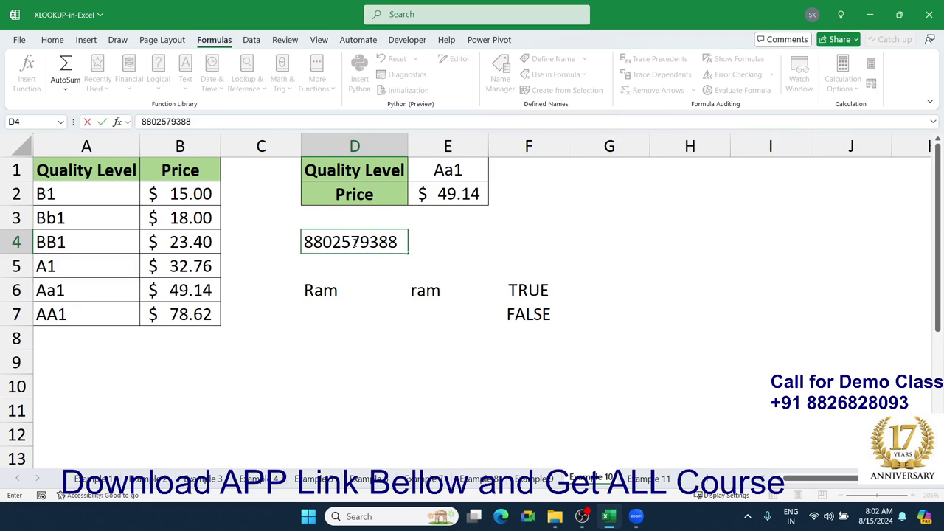
pyautogui.press('Escape')
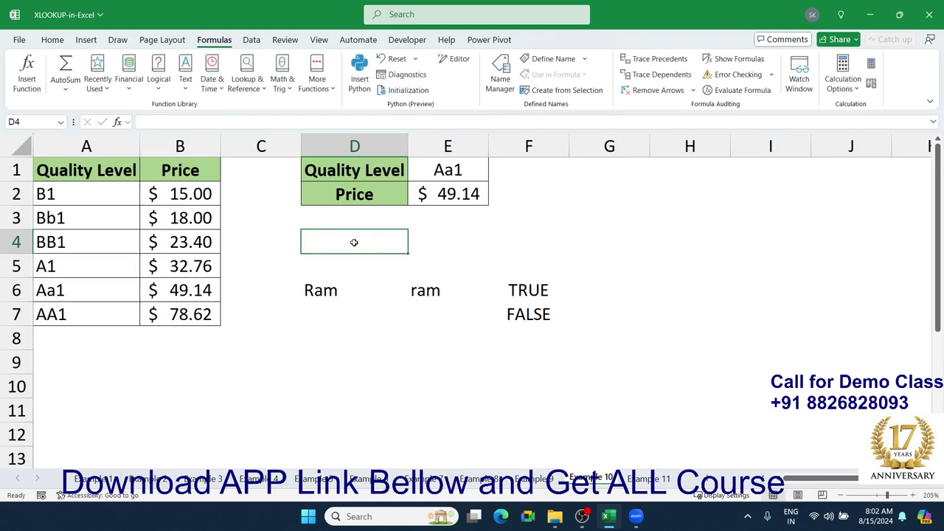